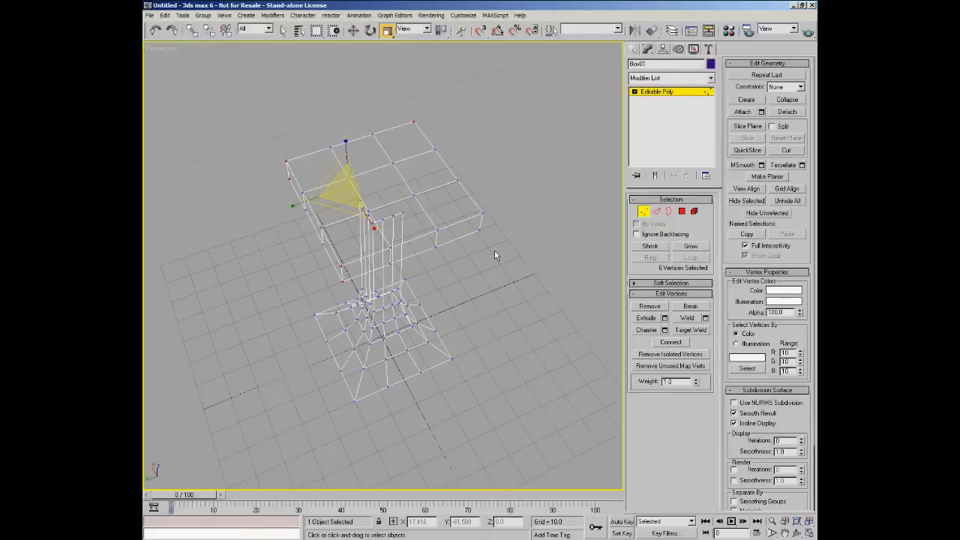
# Step: Scale the top slab's eight corner vertices inward in the horizontal plane so the slab's outline becomes rounder
pyautogui.keyDown('ctrl'); pyautogui.moveTo(502, 210); pyautogui.dragTo(468, 262); pyautogui.keyUp('ctrl')
pyautogui.keyDown('alt'); pyautogui.moveTo(405, 319); pyautogui.dragTo(390, 201, button='middle'); pyautogui.keyUp('alt')
pyautogui.moveTo(379, 167); pyautogui.dragTo(383, 197)
pyautogui.keyDown('alt'); pyautogui.moveTo(459, 306); pyautogui.dragTo(381, 246, button='middle'); pyautogui.keyUp('alt')
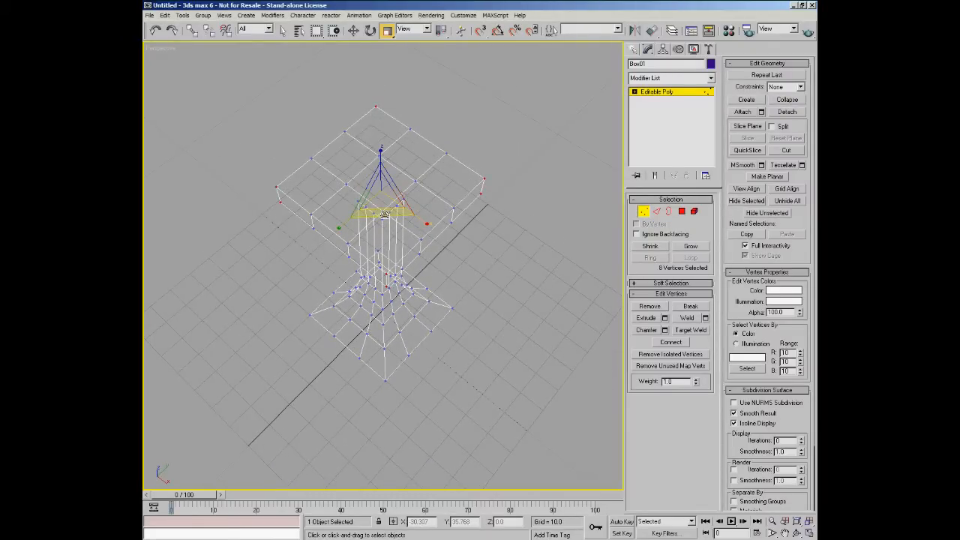
pyautogui.moveTo(384, 214); pyautogui.dragTo(398, 199)
pyautogui.keyDown('alt'); pyautogui.moveTo(398, 199); pyautogui.dragTo(367, 217, button='middle'); pyautogui.keyUp('alt')
# Step: Leave vertex editing and move the whole object up to a Z position of about 1.3
pyautogui.click(351, 32)
pyautogui.keyDown('alt'); pyautogui.moveTo(445, 245); pyautogui.dragTo(425, 322, button='middle'); pyautogui.keyUp('alt')
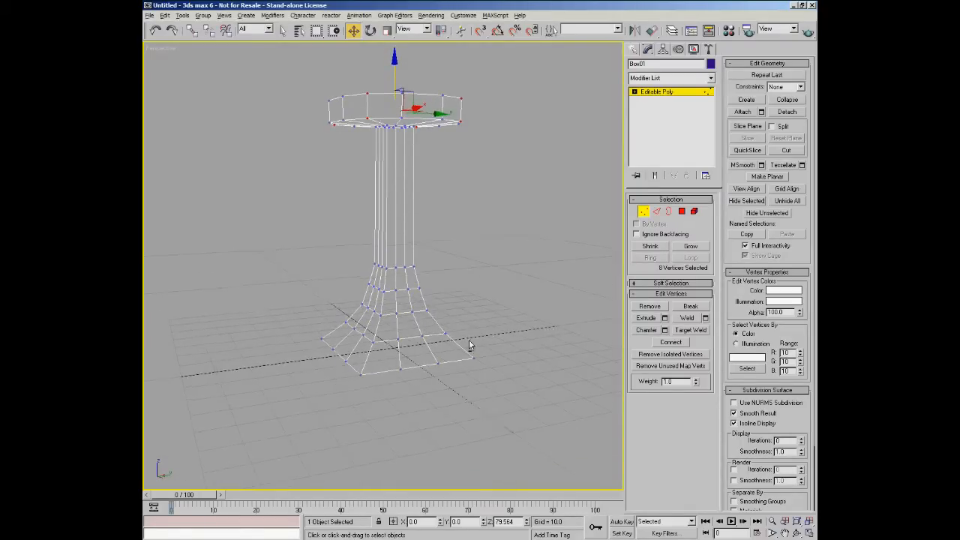
pyautogui.keyDown('alt'); pyautogui.moveTo(469, 344); pyautogui.dragTo(439, 374, button='middle'); pyautogui.keyUp('alt')
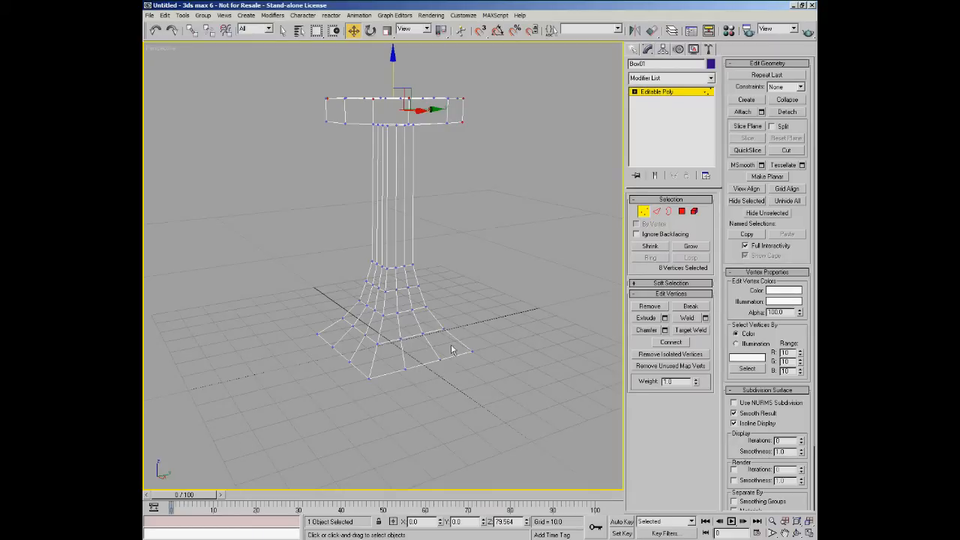
pyautogui.click(643, 210)
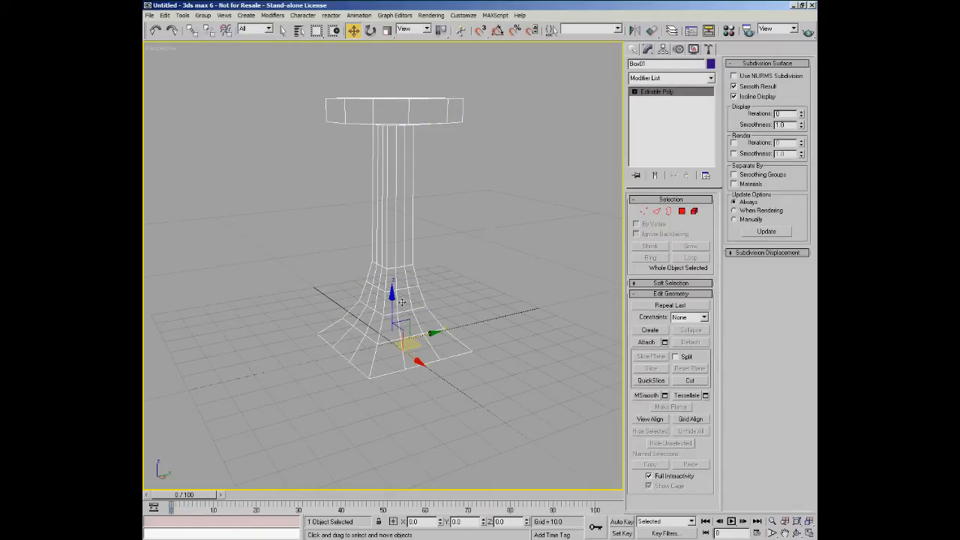
pyautogui.moveTo(392, 306); pyautogui.dragTo(393, 302)
# Step: Select all nine polygons on the underside of the base and extrude them as a group by 1.4
pyautogui.keyDown('alt'); pyautogui.moveTo(377, 380); pyautogui.dragTo(397, 318, button='middle'); pyautogui.keyUp('alt')
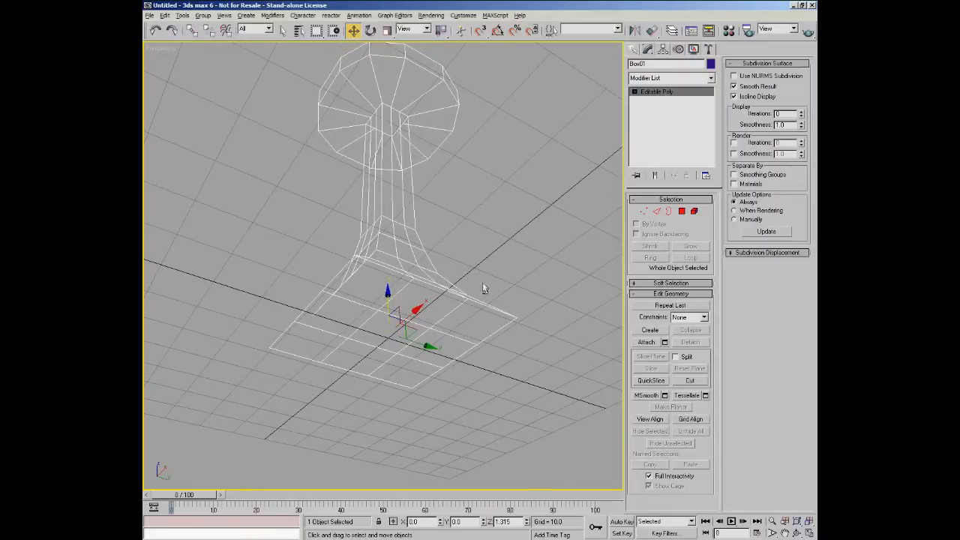
pyautogui.click(682, 211)
pyautogui.click(374, 364)
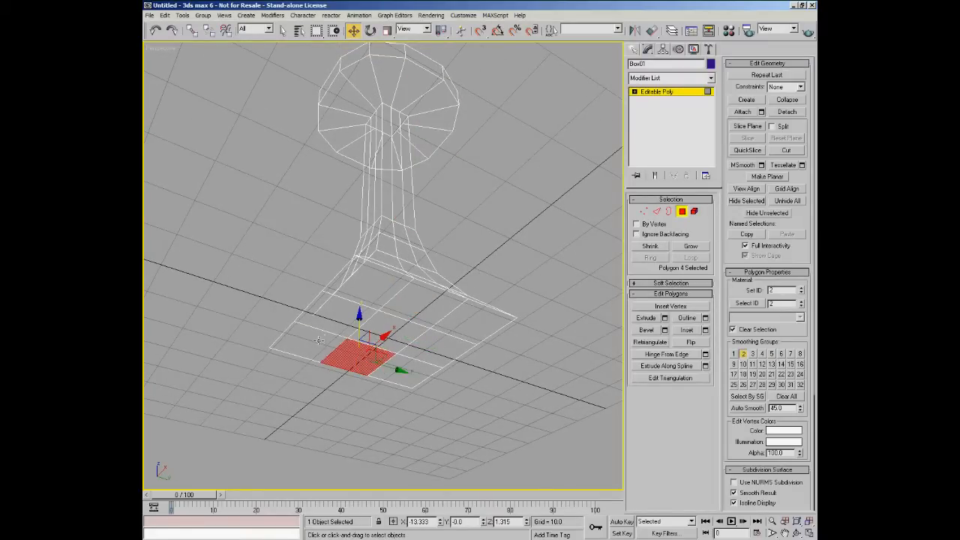
pyautogui.keyDown('ctrl'); pyautogui.click(322, 345); pyautogui.keyUp('ctrl')
pyautogui.keyDown('ctrl'); pyautogui.click(350, 306); pyautogui.keyUp('ctrl')
pyautogui.keyDown('ctrl'); pyautogui.click(368, 286); pyautogui.keyUp('ctrl')
pyautogui.keyDown('ctrl'); pyautogui.click(416, 304); pyautogui.keyUp('ctrl')
pyautogui.keyDown('ctrl'); pyautogui.click(389, 340); pyautogui.keyUp('ctrl')
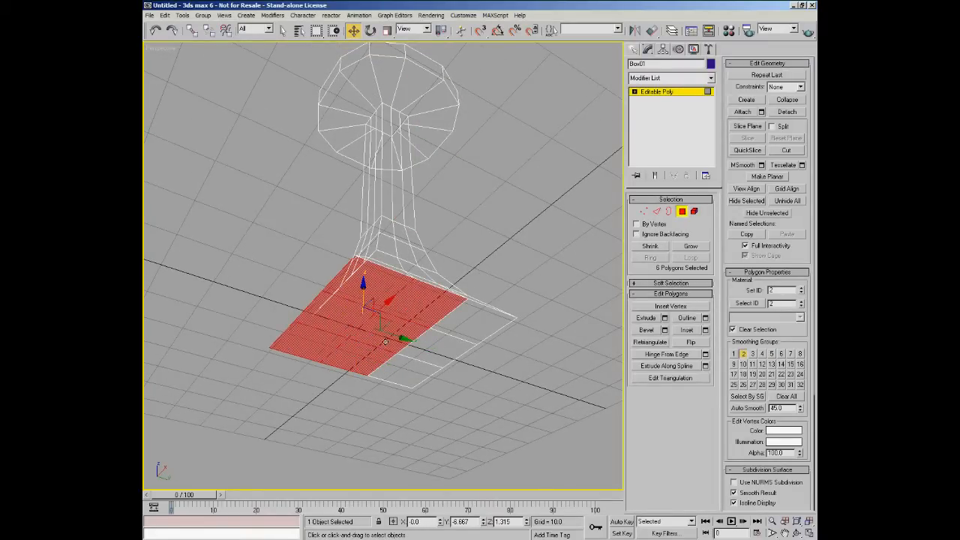
pyautogui.keyDown('ctrl'); pyautogui.click(407, 371); pyautogui.keyUp('ctrl')
pyautogui.keyDown('ctrl'); pyautogui.click(434, 344); pyautogui.keyUp('ctrl')
pyautogui.keyDown('ctrl'); pyautogui.click(463, 319); pyautogui.keyUp('ctrl')
pyautogui.keyDown('alt'); pyautogui.moveTo(463, 319); pyautogui.dragTo(439, 406, button='middle'); pyautogui.keyUp('alt')
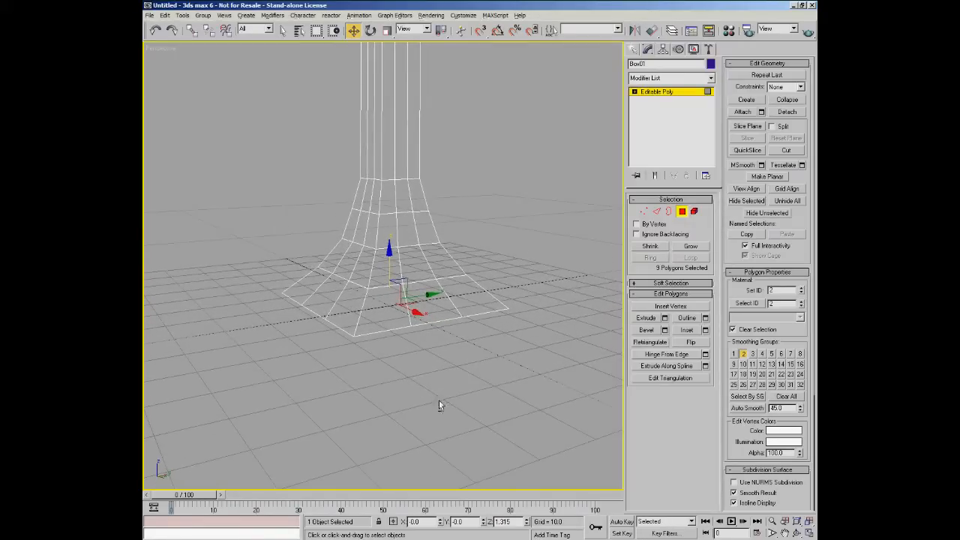
pyautogui.click(665, 319)
pyautogui.moveTo(560, 324); pyautogui.dragTo(577, 350)
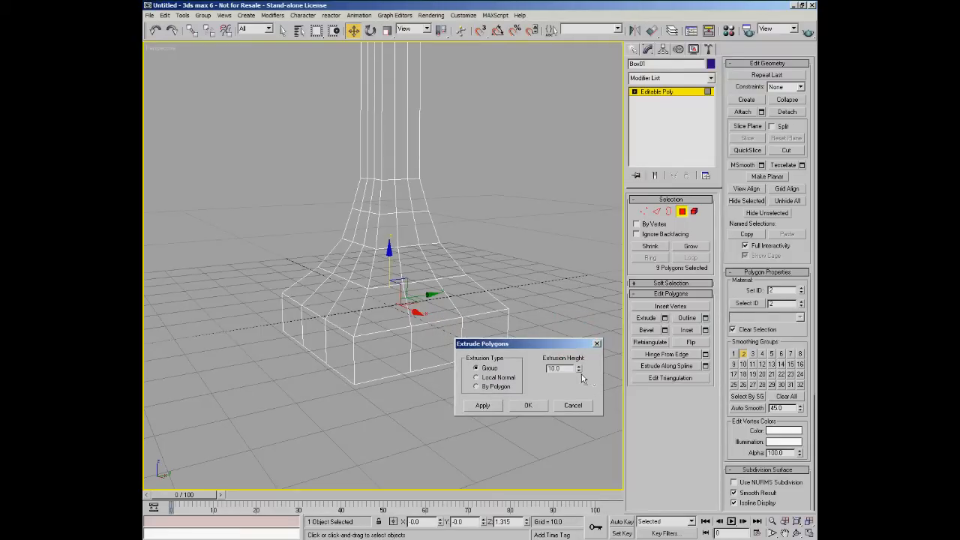
pyautogui.moveTo(580, 373); pyautogui.dragTo(580, 417)
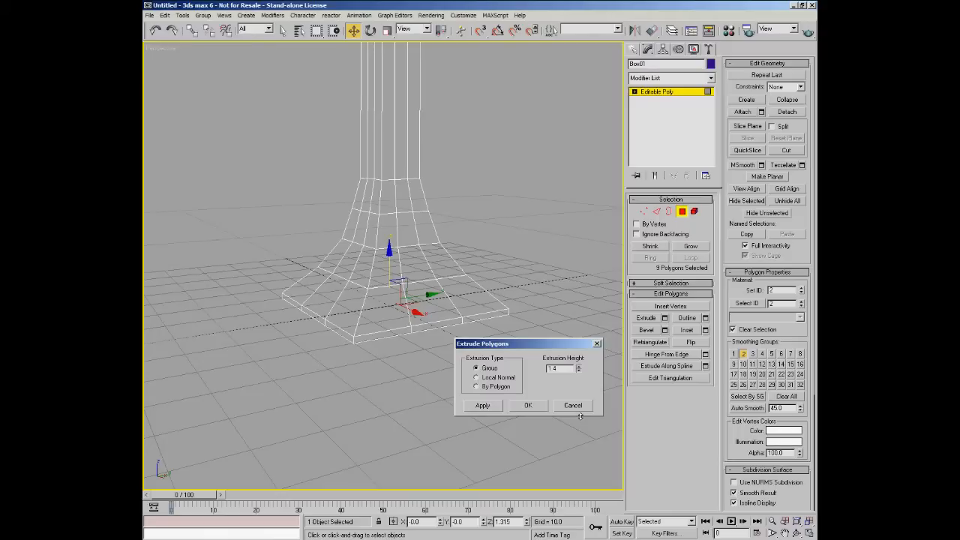
pyautogui.click(528, 405)
# Step: Examine the long middle polygon on each side of the column
pyautogui.keyDown('alt'); pyautogui.moveTo(472, 252); pyautogui.dragTo(457, 291, button='middle'); pyautogui.keyUp('alt')
pyautogui.scroll(-2, 457, 307)
pyautogui.scroll(2, 457, 307)
pyautogui.scroll(-2, 457, 292)
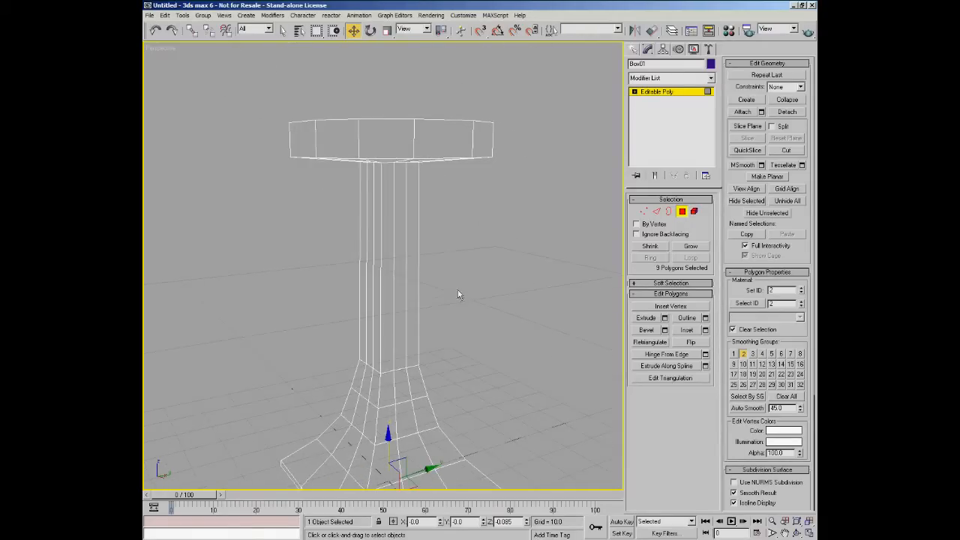
pyautogui.click(400, 178)
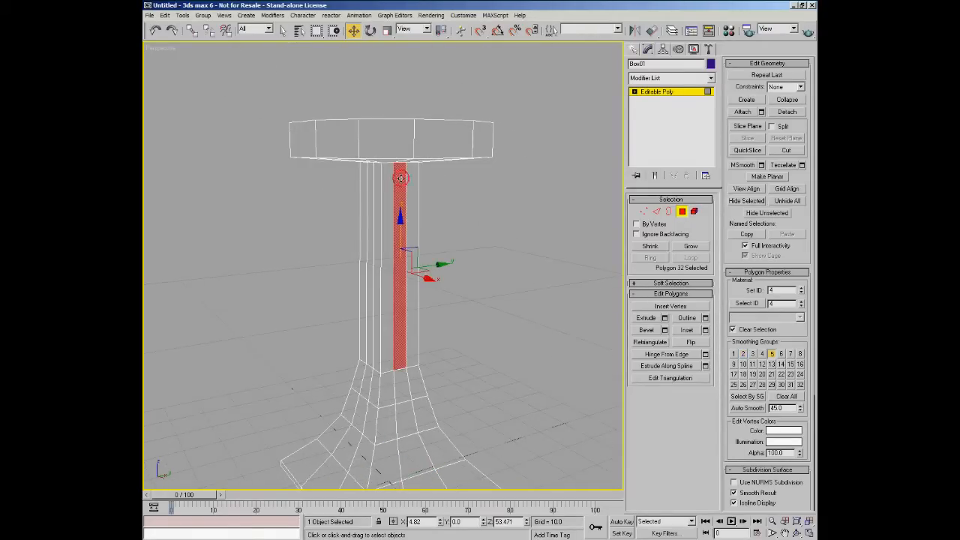
pyautogui.click(371, 246)
pyautogui.keyDown('alt'); pyautogui.moveTo(371, 246); pyautogui.dragTo(444, 288, button='middle'); pyautogui.keyUp('alt')
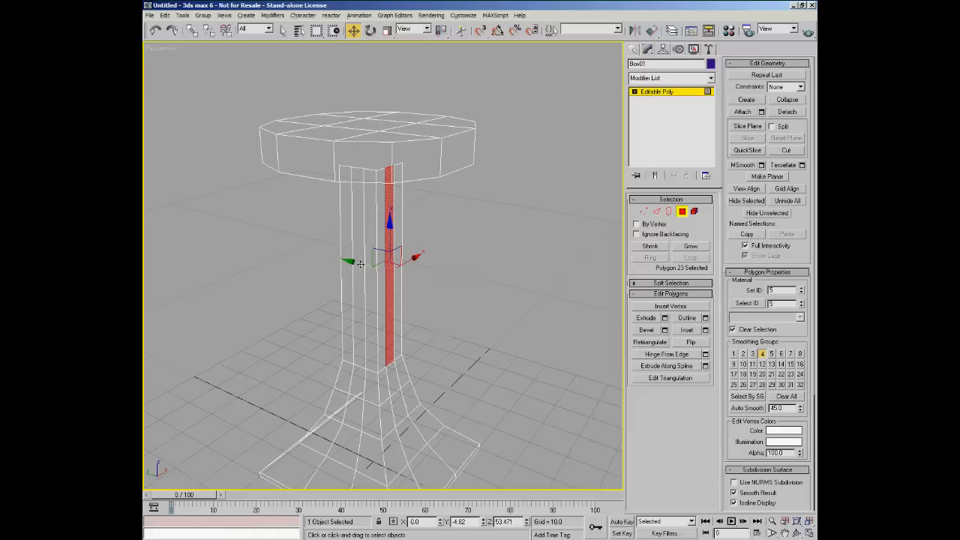
pyautogui.click(357, 248)
pyautogui.keyDown('alt'); pyautogui.moveTo(357, 248); pyautogui.dragTo(504, 244, button='middle'); pyautogui.keyUp('alt')
pyautogui.click(362, 240)
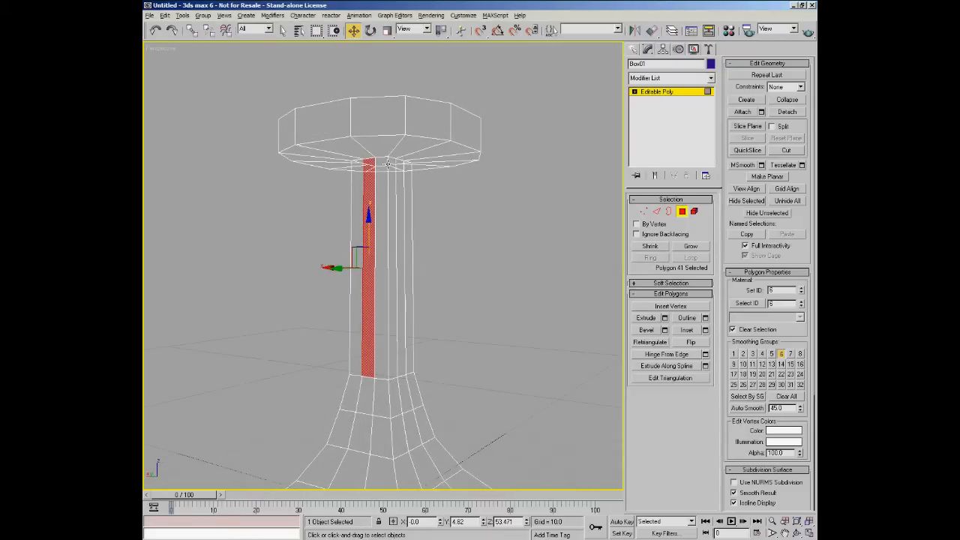
pyautogui.keyDown('alt'); pyautogui.moveTo(388, 163); pyautogui.dragTo(383, 174, button='middle'); pyautogui.keyUp('alt')
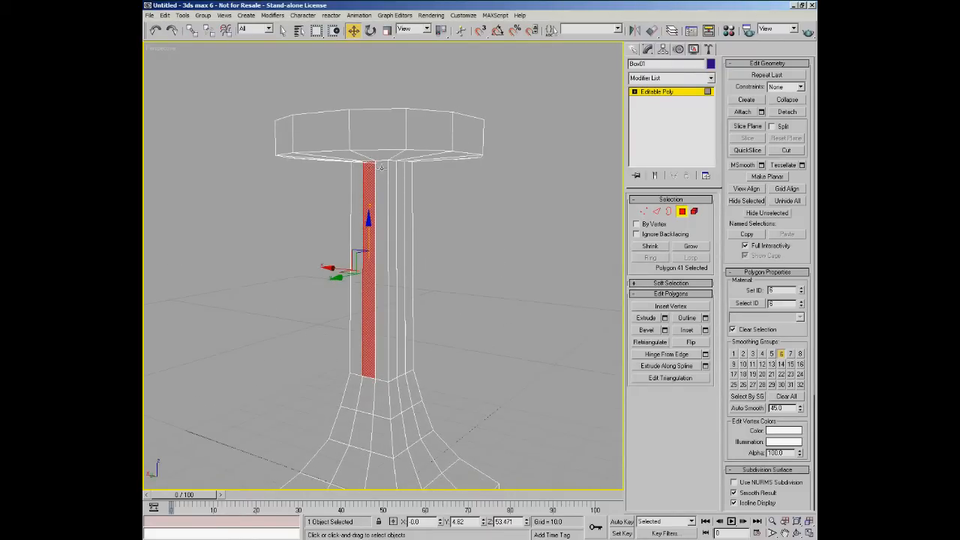
# Step: Select the column's twelve vertical edges and connect them with two segments
pyautogui.click(657, 211)
pyautogui.keyDown('alt'); pyautogui.moveTo(529, 247); pyautogui.dragTo(472, 240, button='middle'); pyautogui.keyUp('alt')
pyautogui.moveTo(507, 207); pyautogui.dragTo(288, 267)
pyautogui.keyDown('alt'); pyautogui.moveTo(290, 269); pyautogui.dragTo(480, 215, button='middle'); pyautogui.keyUp('alt')
pyautogui.moveTo(480, 215); pyautogui.dragTo(222, 253)
pyautogui.keyDown('alt'); pyautogui.moveTo(222, 253); pyautogui.dragTo(388, 272, button='middle'); pyautogui.keyUp('alt')
pyautogui.moveTo(475, 277)
pyautogui.mouseDown(button='middle')
pyautogui.moveTo(454, 278)
pyautogui.moveTo(461, 268)
pyautogui.mouseUp(button='middle')
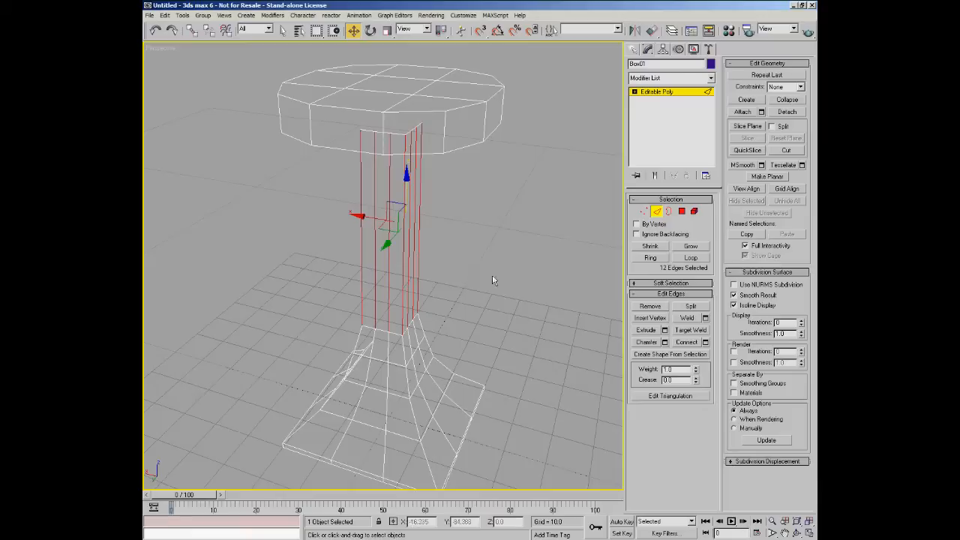
pyautogui.click(705, 343)
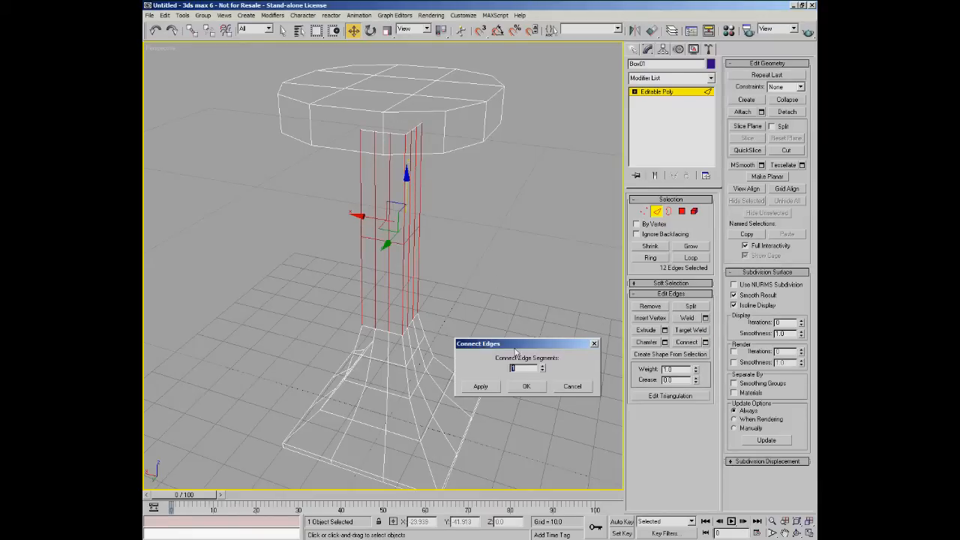
pyautogui.click(543, 366)
pyautogui.click(527, 387)
# Step: Select the upper new edge loop on the column and move it up near the slab, to Z about 73.1
pyautogui.keyDown('alt'); pyautogui.moveTo(474, 315); pyautogui.dragTo(469, 285, button='middle'); pyautogui.keyUp('alt')
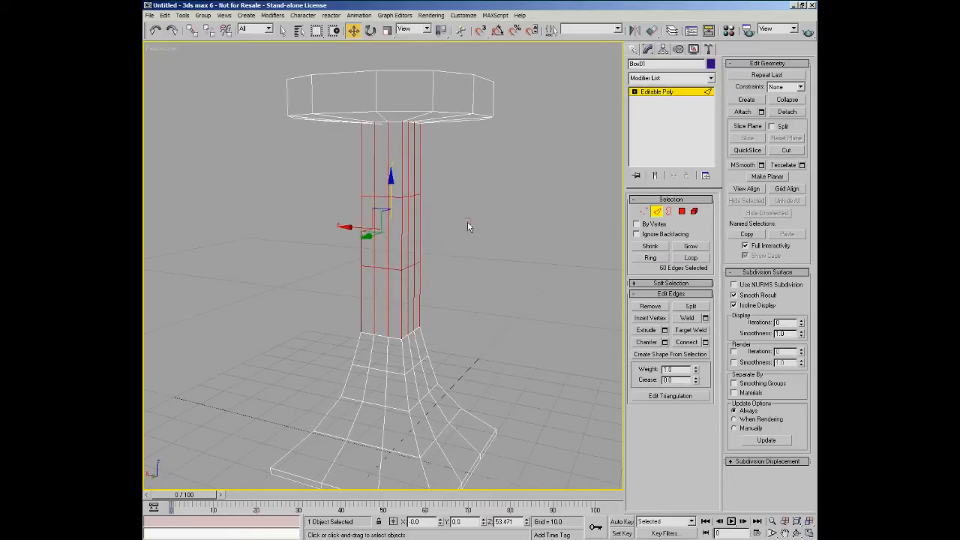
pyautogui.click(467, 221)
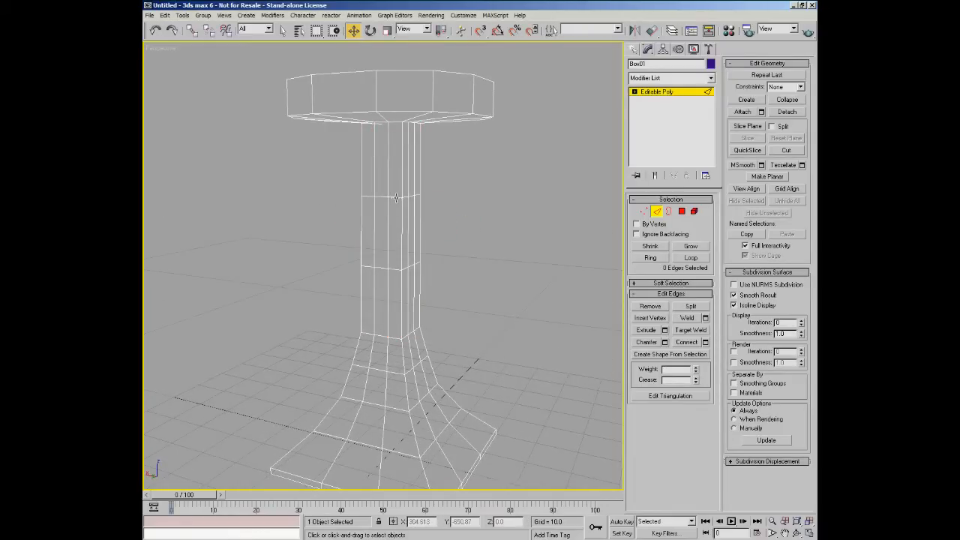
pyautogui.click(396, 198)
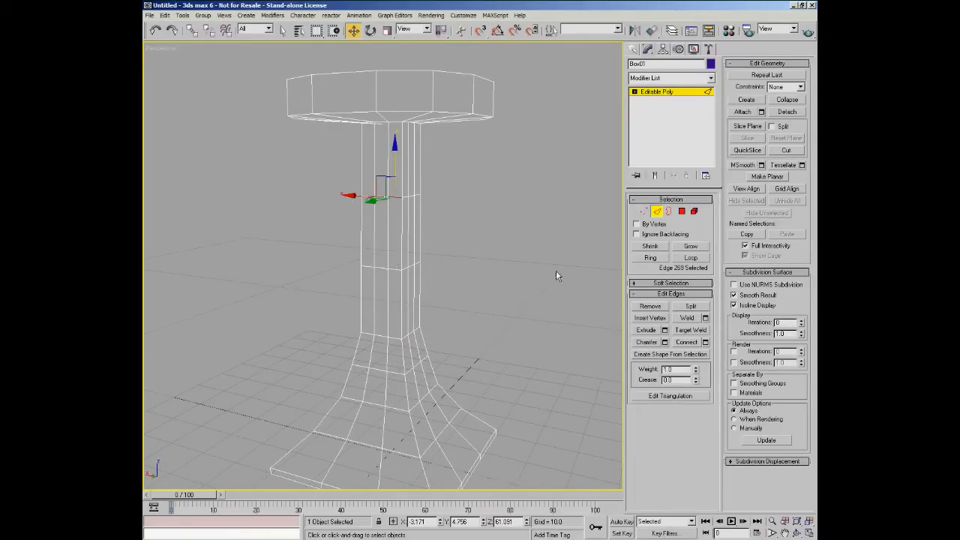
pyautogui.click(690, 258)
pyautogui.moveTo(392, 165); pyautogui.dragTo(396, 108)
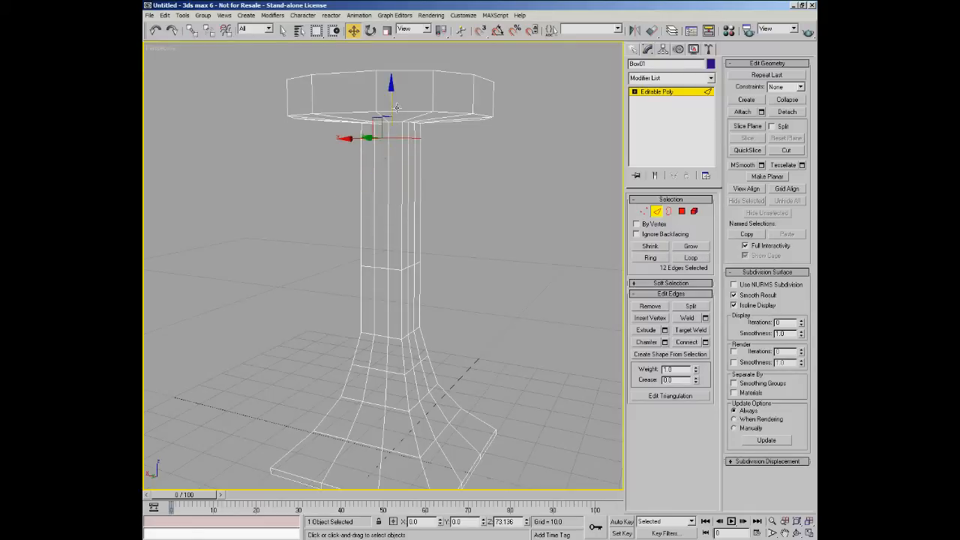
# Step: Select the lower new edge loop and move it down near the flared base, to Z about 34.0
pyautogui.click(394, 271)
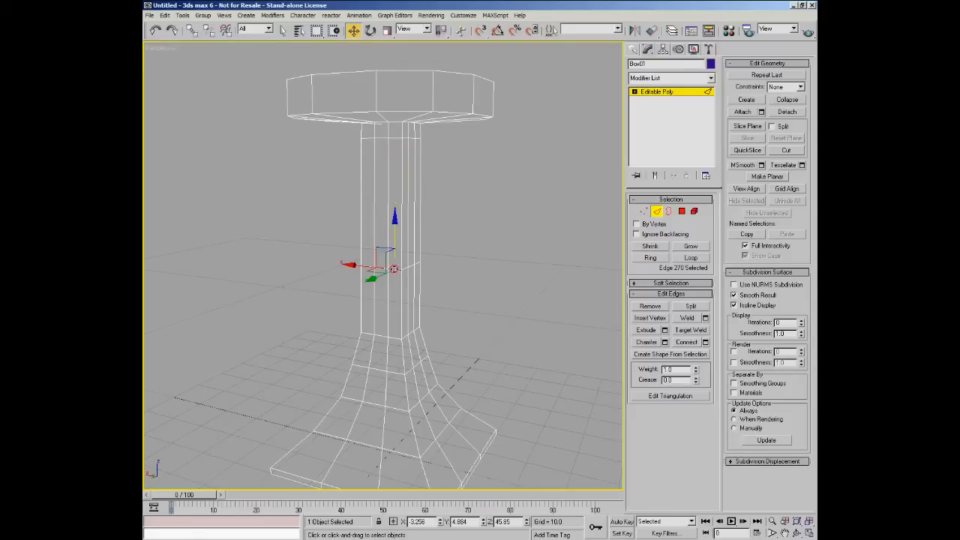
pyautogui.click(690, 257)
pyautogui.moveTo(392, 217); pyautogui.dragTo(391, 276)
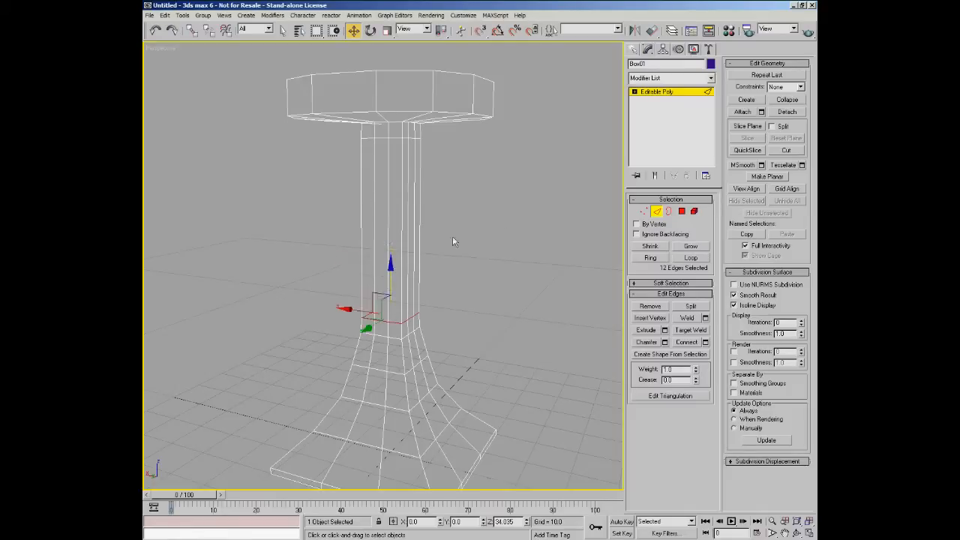
# Step: Select the four long middle polygons between the column's edge loops and extrude them inward as a group by -0.854, using shaded display
pyautogui.keyDown('alt'); pyautogui.moveTo(543, 221); pyautogui.dragTo(440, 256, button='middle'); pyautogui.keyUp('alt')
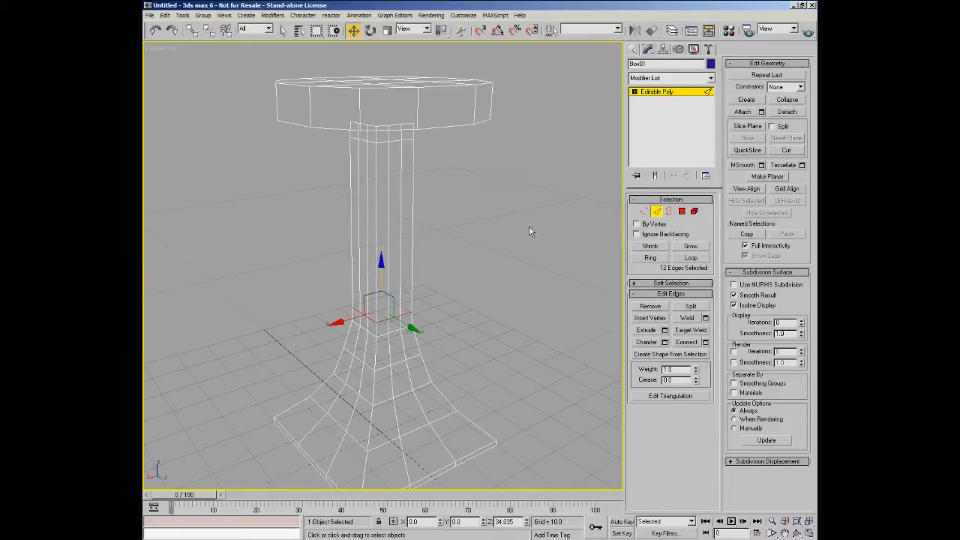
pyautogui.click(682, 210)
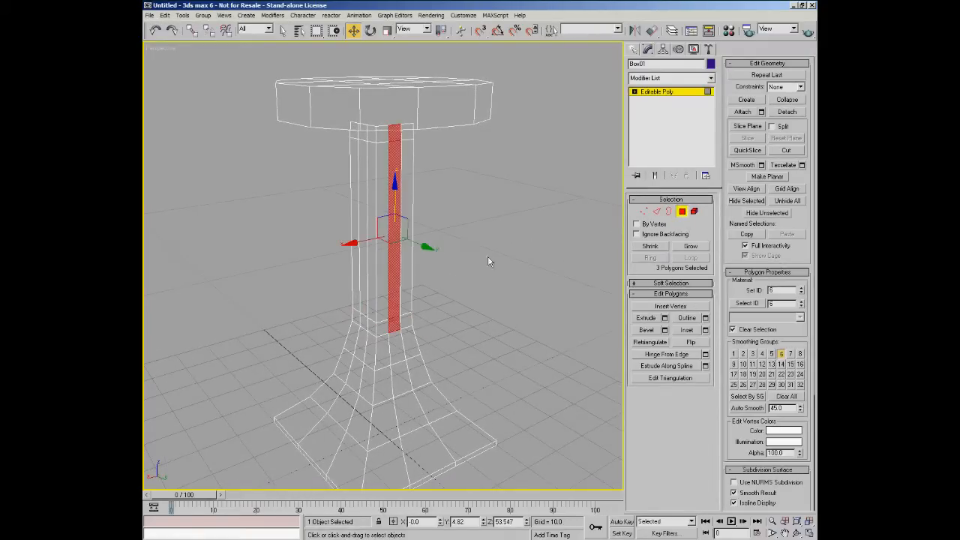
pyautogui.click(447, 230)
pyautogui.click(399, 197)
pyautogui.keyDown('alt'); pyautogui.moveTo(493, 276); pyautogui.dragTo(410, 279, button='middle'); pyautogui.keyUp('alt')
pyautogui.keyDown('ctrl'); pyautogui.click(410, 228); pyautogui.keyUp('ctrl')
pyautogui.keyDown('alt'); pyautogui.moveTo(516, 290); pyautogui.dragTo(384, 209, button='middle'); pyautogui.keyUp('alt')
pyautogui.keyDown('ctrl'); pyautogui.click(403, 268); pyautogui.keyUp('ctrl')
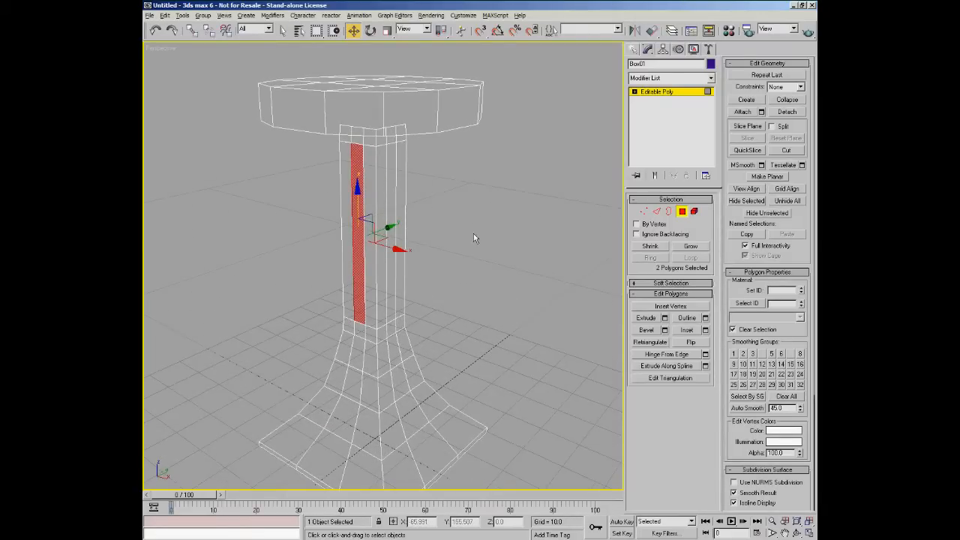
pyautogui.moveTo(387, 312)
pyautogui.keyDown('alt'); pyautogui.mouseDown(button='middle')
pyautogui.moveTo(455, 302)
pyautogui.moveTo(390, 312)
pyautogui.moveTo(505, 264)
pyautogui.moveTo(465, 276)
pyautogui.moveTo(393, 270)
pyautogui.moveTo(389, 306)
pyautogui.mouseUp(button='middle'); pyautogui.keyUp('alt')
pyautogui.keyDown('ctrl'); pyautogui.click(390, 312); pyautogui.keyUp('ctrl')
pyautogui.keyDown('ctrl'); pyautogui.click(390, 305); pyautogui.keyUp('ctrl')
pyautogui.keyDown('alt'); pyautogui.moveTo(446, 288); pyautogui.dragTo(531, 262, button='middle'); pyautogui.keyUp('alt')
pyautogui.scroll(7, 434, 286)
pyautogui.keyDown('alt'); pyautogui.moveTo(443, 248); pyautogui.dragTo(494, 253, button='middle'); pyautogui.keyUp('alt')
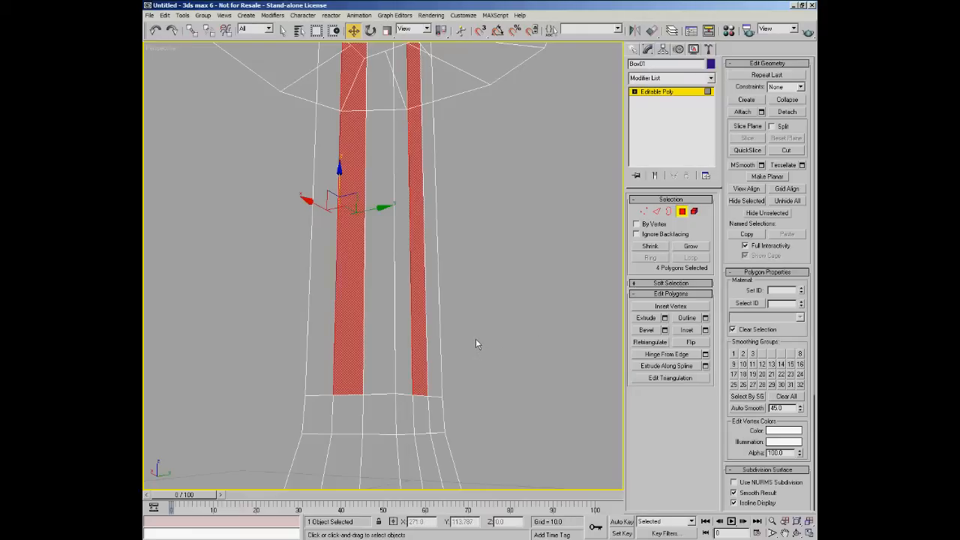
pyautogui.click(665, 319)
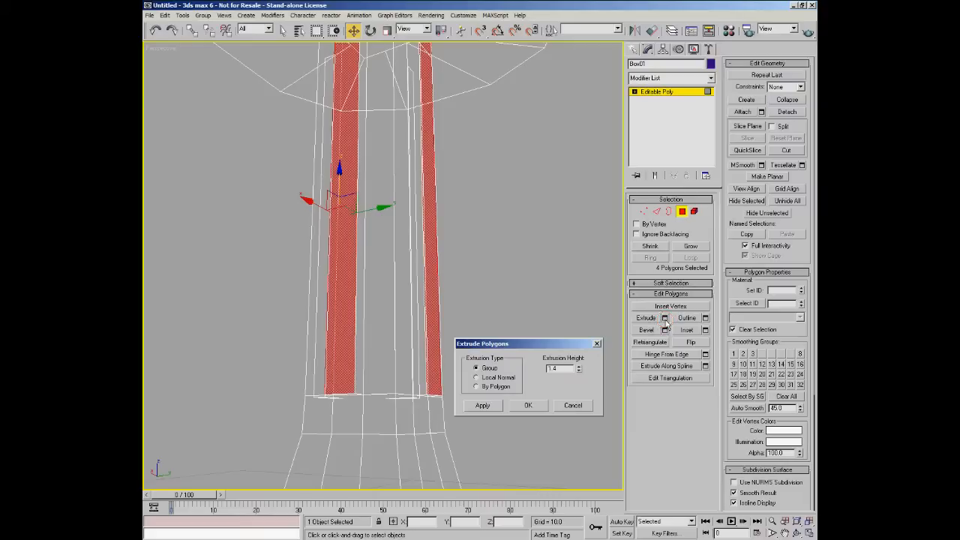
pyautogui.keyDown('alt'); pyautogui.moveTo(512, 260); pyautogui.dragTo(544, 295, button='middle'); pyautogui.keyUp('alt')
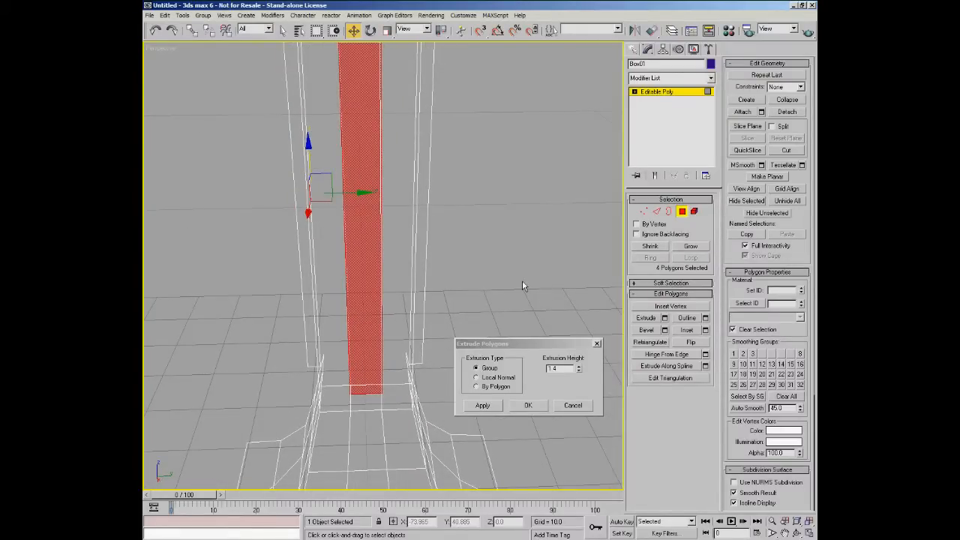
pyautogui.press('F3')
pyautogui.moveTo(527, 277)
pyautogui.keyDown('alt'); pyautogui.mouseDown(button='middle')
pyautogui.moveTo(460, 276)
pyautogui.moveTo(521, 283)
pyautogui.moveTo(485, 273)
pyautogui.moveTo(523, 234)
pyautogui.moveTo(523, 219)
pyautogui.moveTo(536, 220)
pyautogui.moveTo(547, 312)
pyautogui.mouseUp(button='middle'); pyautogui.keyUp('alt')
pyautogui.keyDown('alt'); pyautogui.moveTo(586, 273); pyautogui.dragTo(575, 268, button='middle'); pyautogui.keyUp('alt')
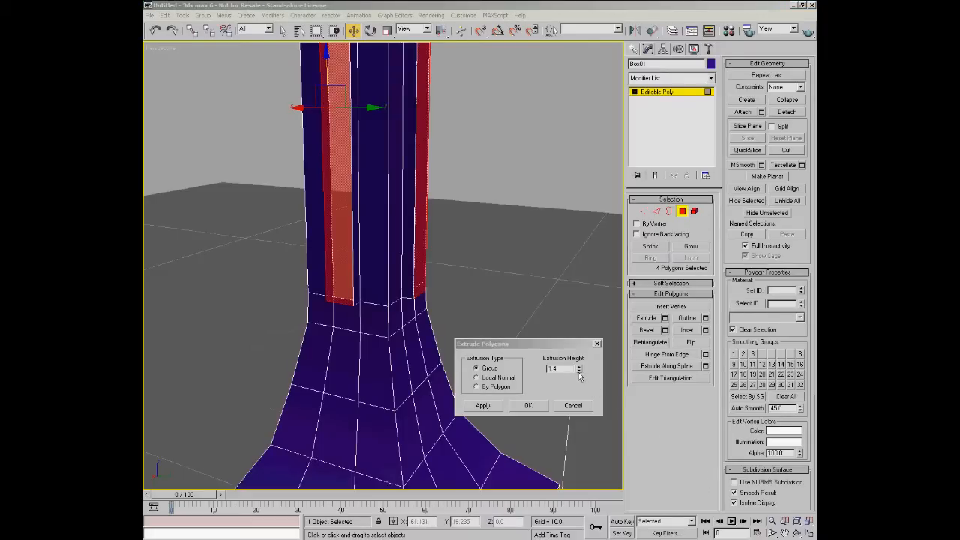
pyautogui.moveTo(581, 370); pyautogui.dragTo(581, 453)
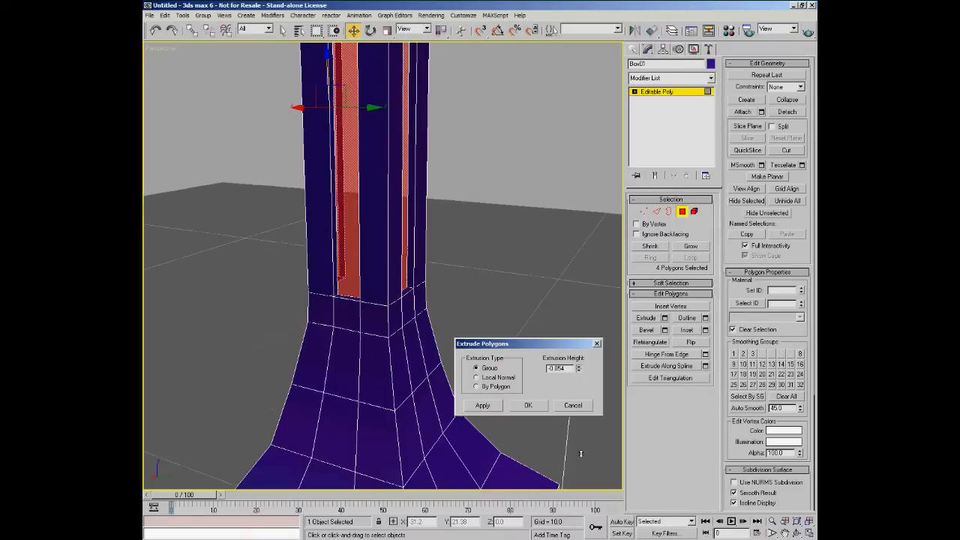
pyautogui.click(534, 410)
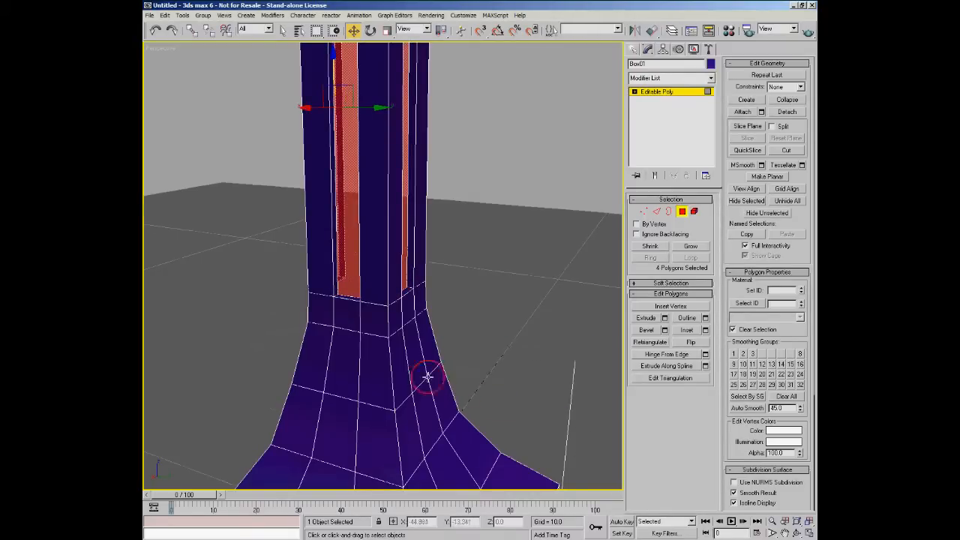
# Step: Bevel the column's four recessed panel polygons as a group with height -0.5 and outline amount -0.51, and clear the selection
pyautogui.keyDown('alt'); pyautogui.moveTo(429, 377); pyautogui.dragTo(480, 381, button='middle'); pyautogui.keyUp('alt')
pyautogui.moveTo(402, 307); pyautogui.dragTo(409, 370, button='middle')
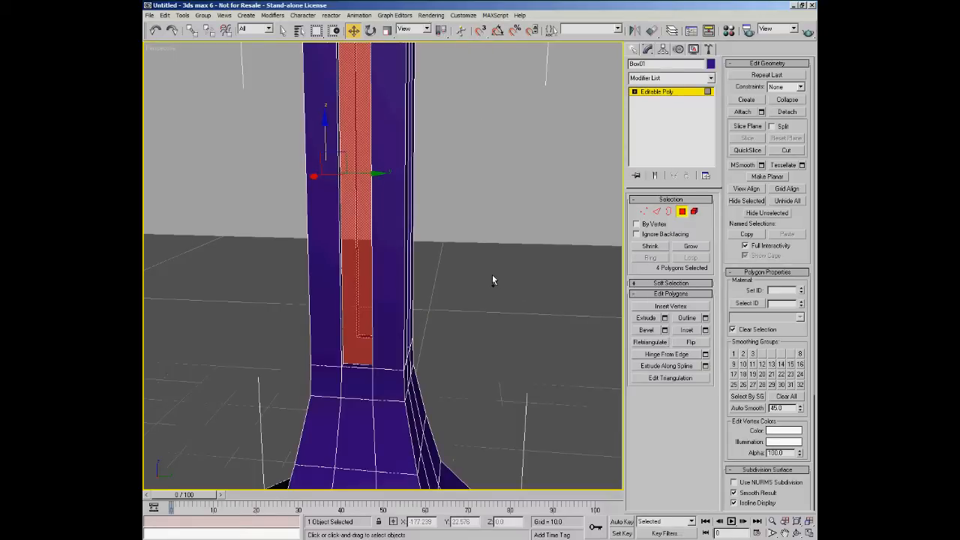
pyautogui.keyDown('alt'); pyautogui.moveTo(500, 345); pyautogui.dragTo(464, 343, button='middle'); pyautogui.keyUp('alt')
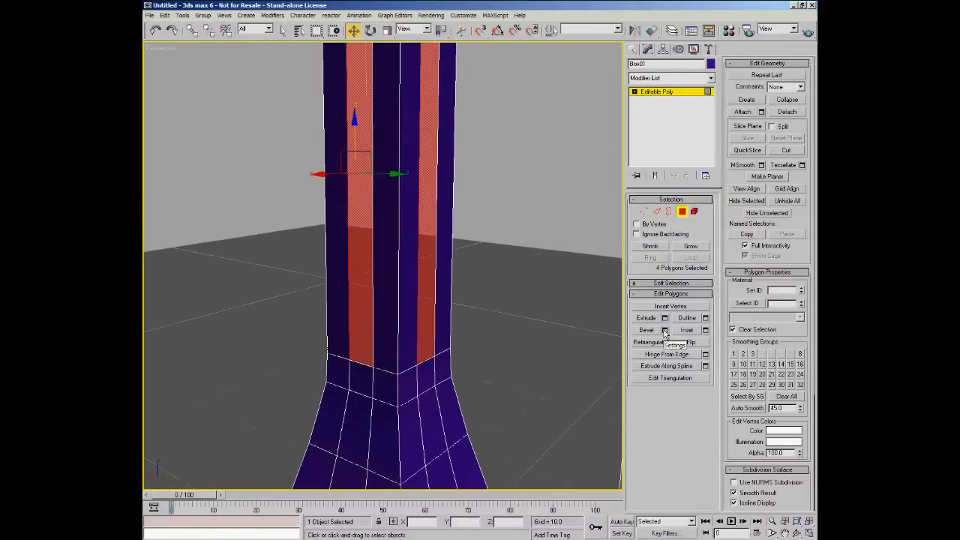
pyautogui.click(665, 331)
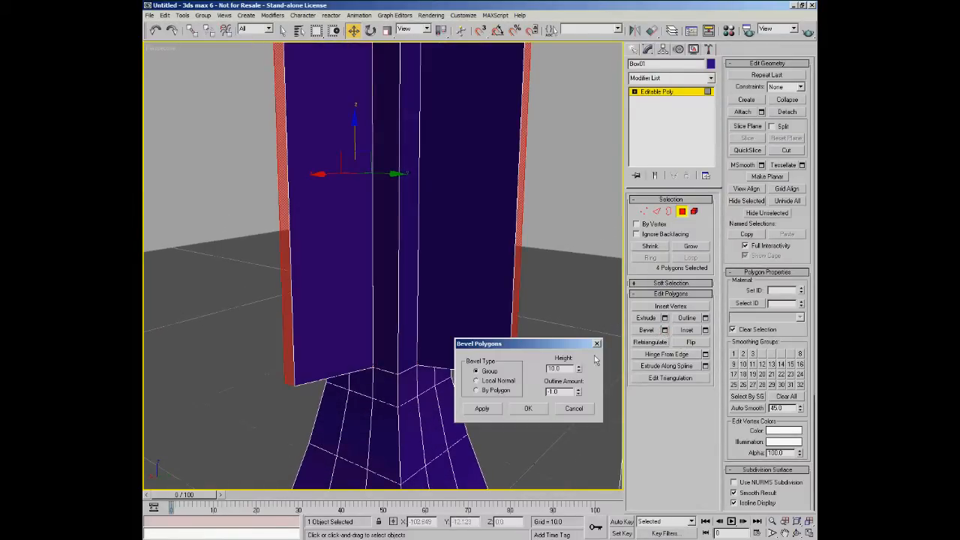
pyautogui.moveTo(579, 373); pyautogui.dragTo(579, 425)
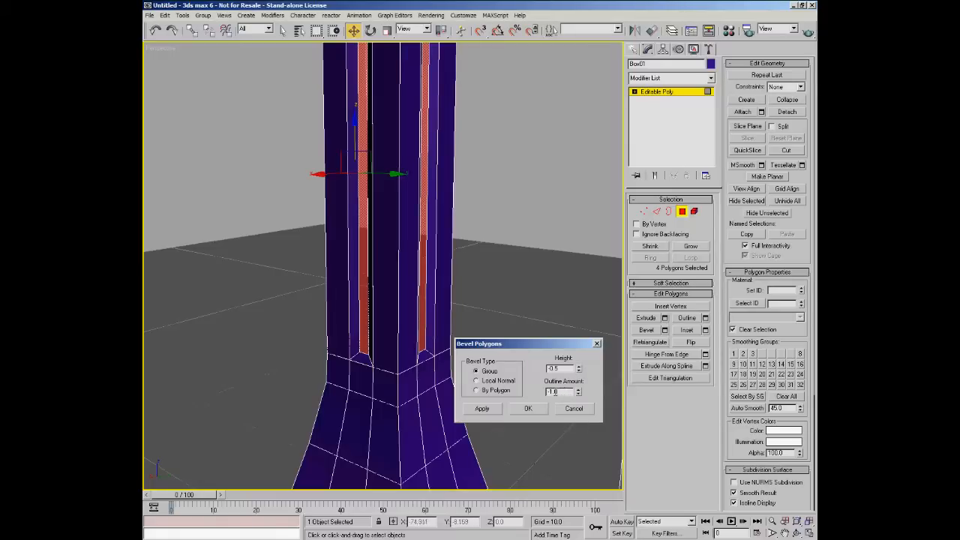
pyautogui.moveTo(577, 396); pyautogui.dragTo(586, 368)
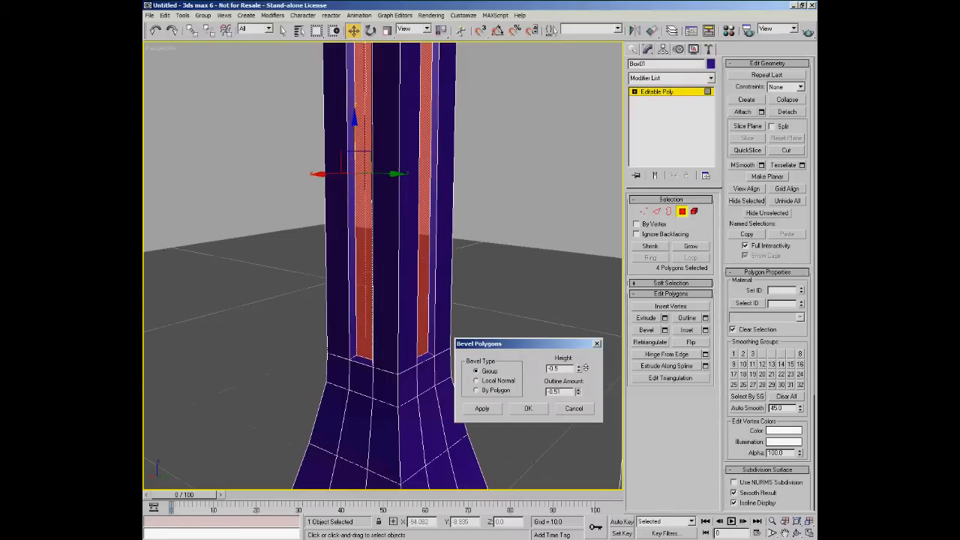
pyautogui.click(537, 409)
pyautogui.click(511, 193)
# Step: Switch to edge editing for the top slab, set the selection to ignore backfacing edges, and clear the selected edge
pyautogui.keyDown('alt'); pyautogui.moveTo(510, 193); pyautogui.dragTo(430, 304, button='middle'); pyautogui.keyUp('alt')
pyautogui.scroll(-4, 423, 241)
pyautogui.keyDown('alt'); pyautogui.moveTo(438, 221); pyautogui.dragTo(413, 289, button='middle'); pyautogui.keyUp('alt')
pyautogui.scroll(2, 417, 280)
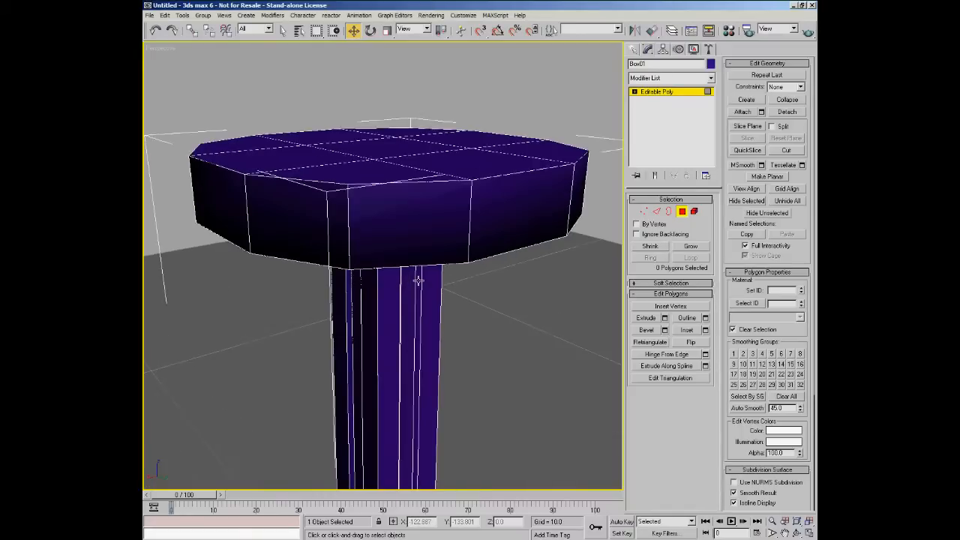
pyautogui.click(480, 214)
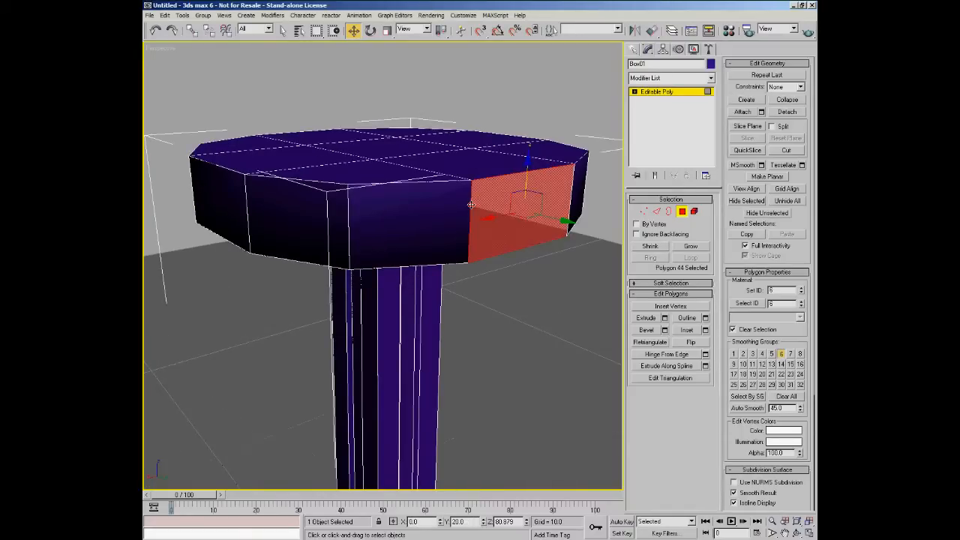
pyautogui.click(658, 213)
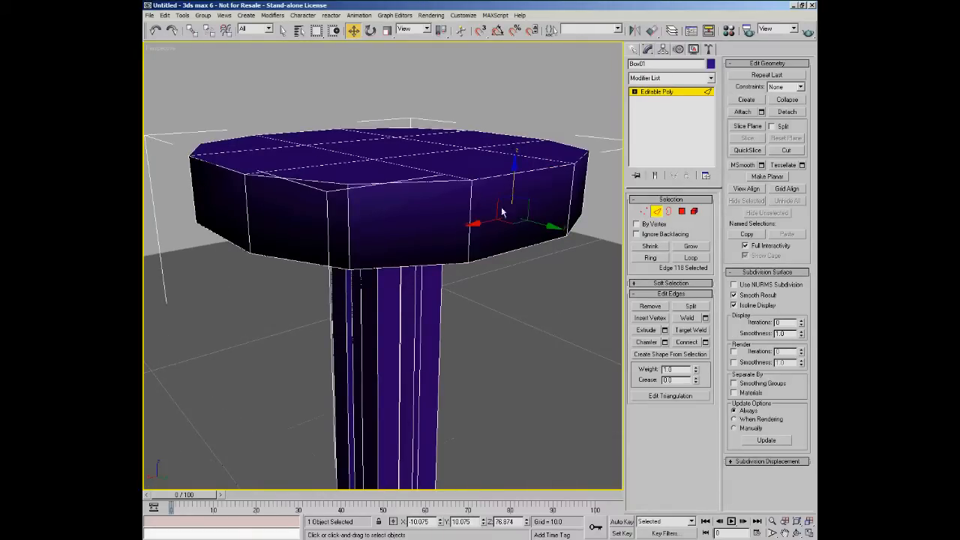
pyautogui.click(471, 208)
pyautogui.keyDown('alt'); pyautogui.moveTo(560, 256); pyautogui.dragTo(430, 252, button='middle'); pyautogui.keyUp('alt')
pyautogui.scroll(-3, 457, 245)
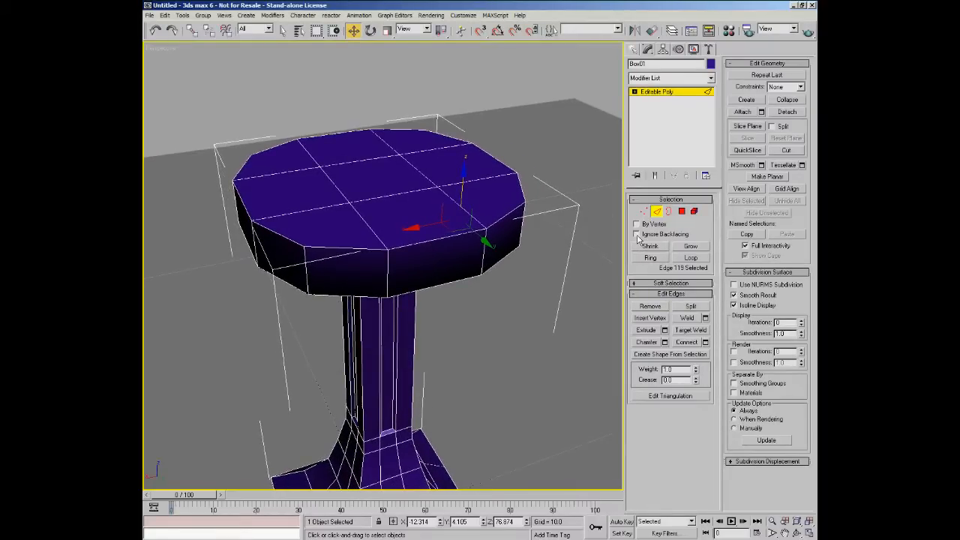
pyautogui.click(517, 131)
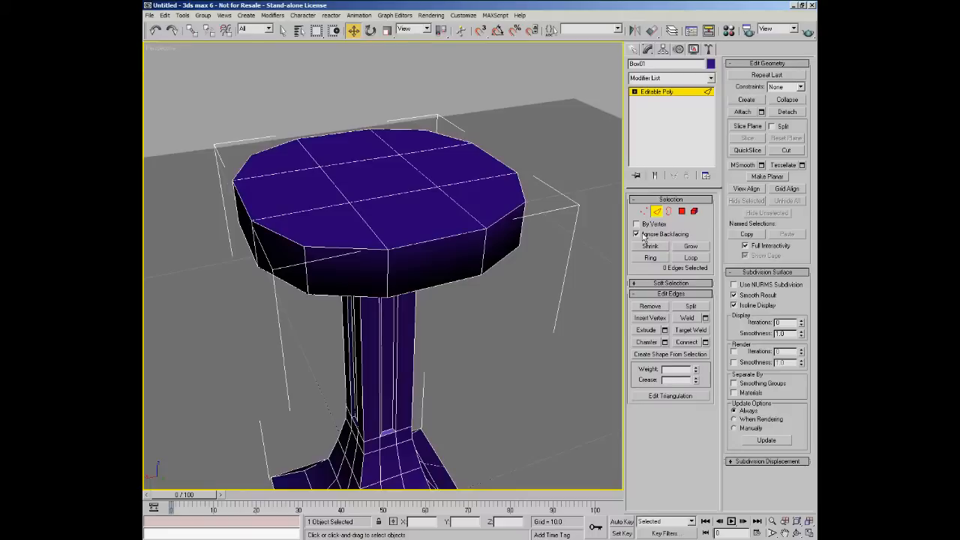
# Step: Select the ring of twelve vertical edges around the top slab's side and connect them with two segments
pyautogui.click(388, 268)
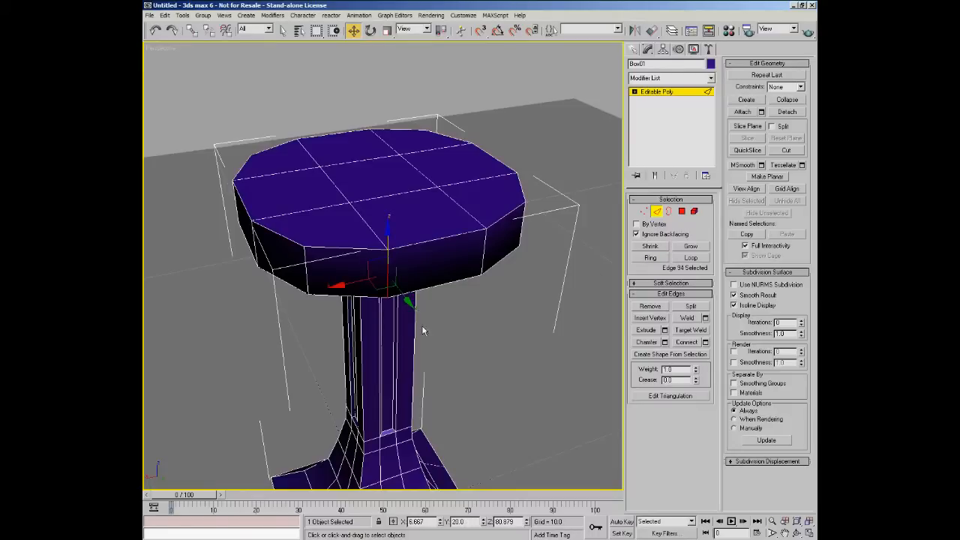
pyautogui.keyDown('alt'); pyautogui.moveTo(427, 323); pyautogui.dragTo(442, 320, button='middle'); pyautogui.keyUp('alt')
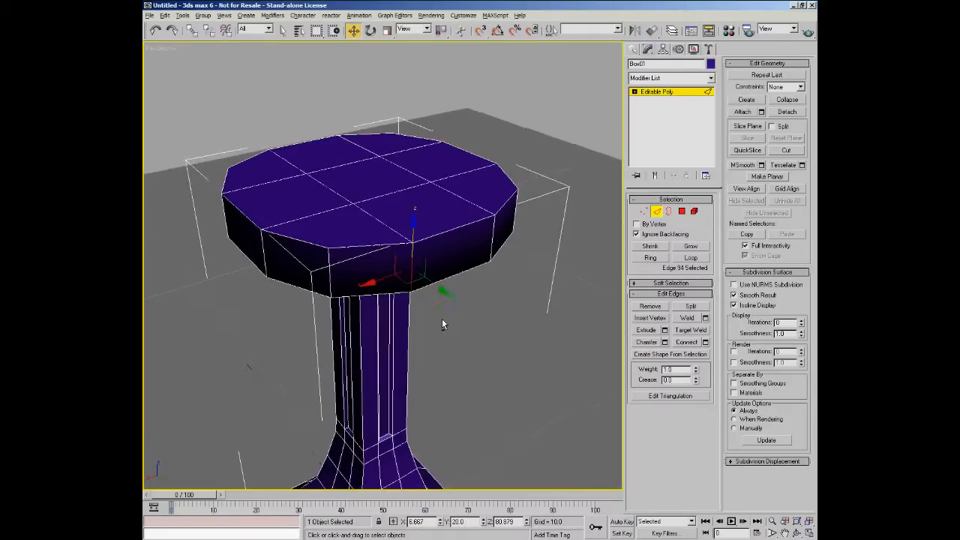
pyautogui.click(650, 258)
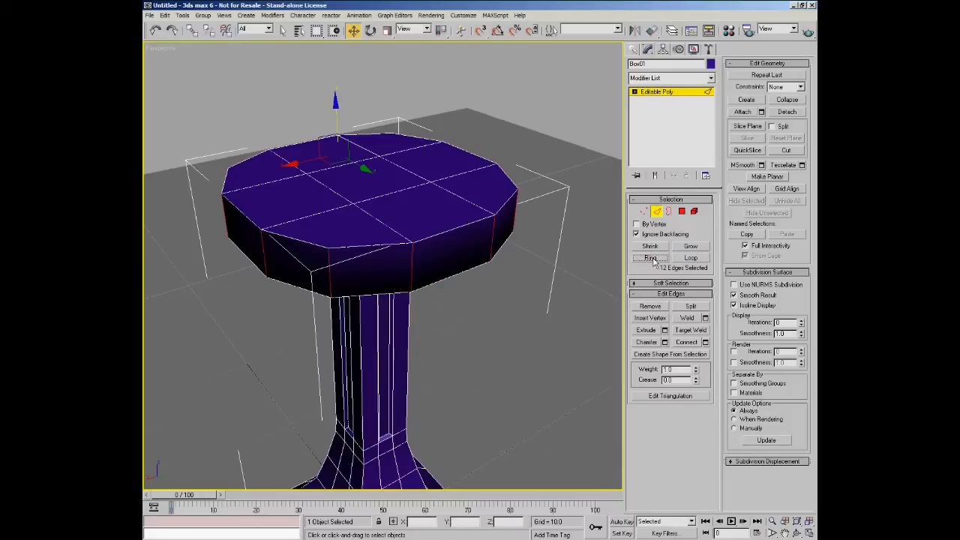
pyautogui.click(706, 342)
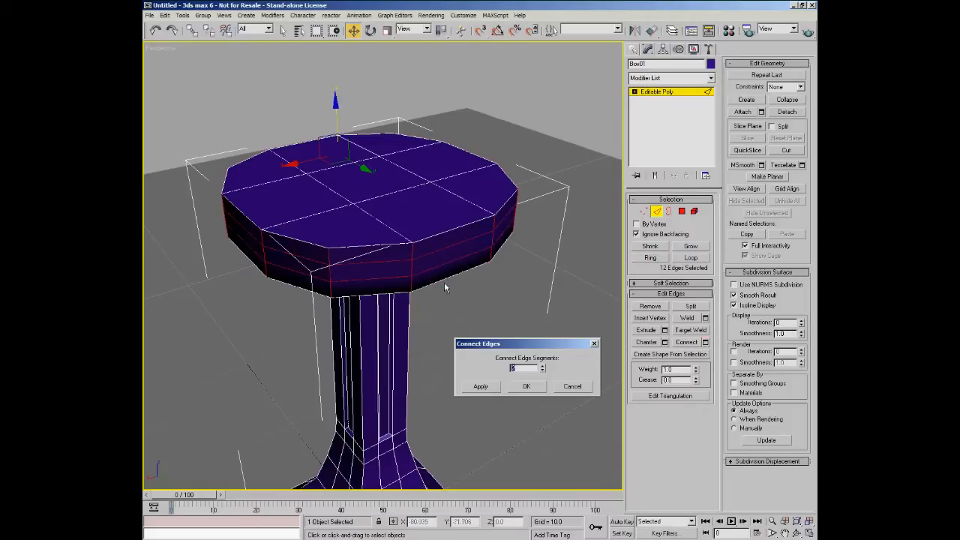
pyautogui.click(528, 388)
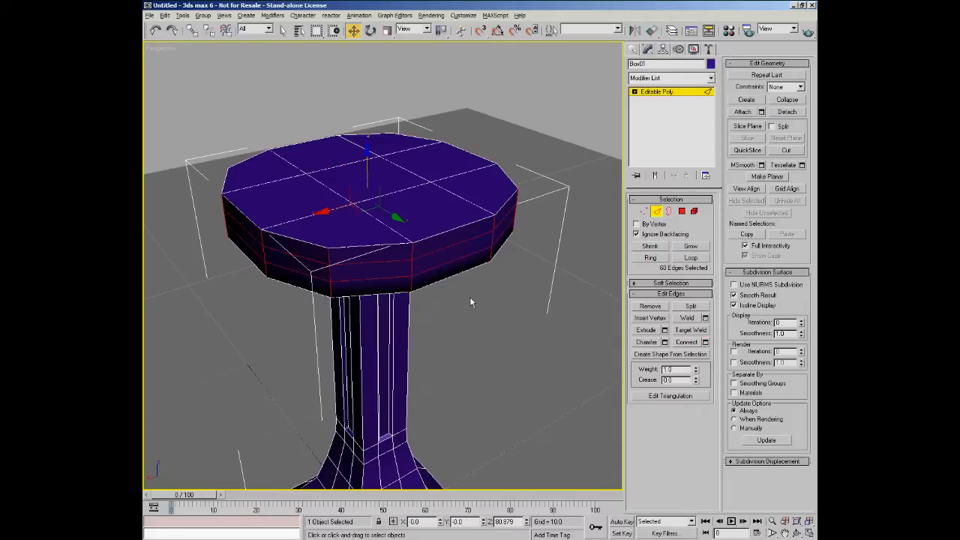
# Step: Select the ring of short vertical edges between the slab's two new loops and scale it to 213% along Z
pyautogui.keyDown('alt'); pyautogui.moveTo(470, 296); pyautogui.dragTo(465, 293, button='middle'); pyautogui.keyUp('alt')
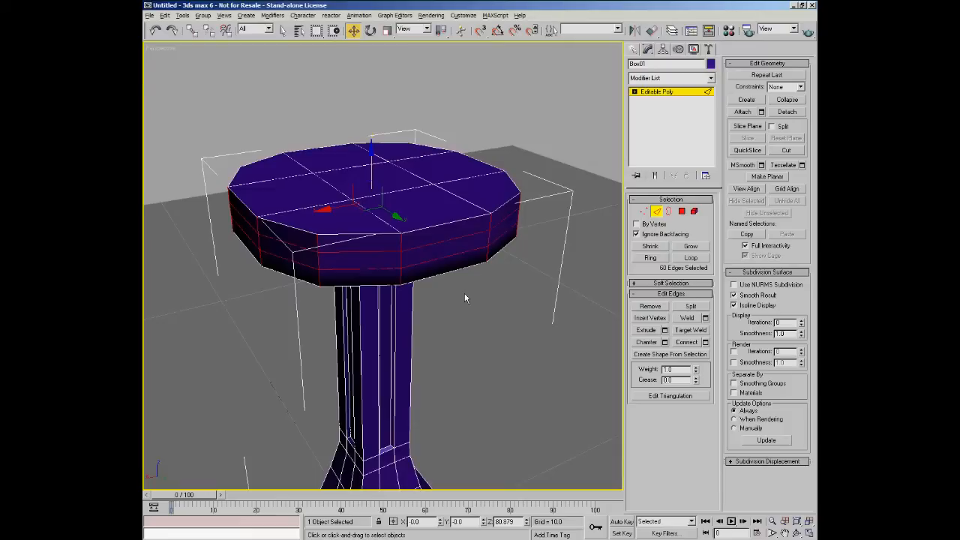
pyautogui.click(400, 258)
pyautogui.click(650, 259)
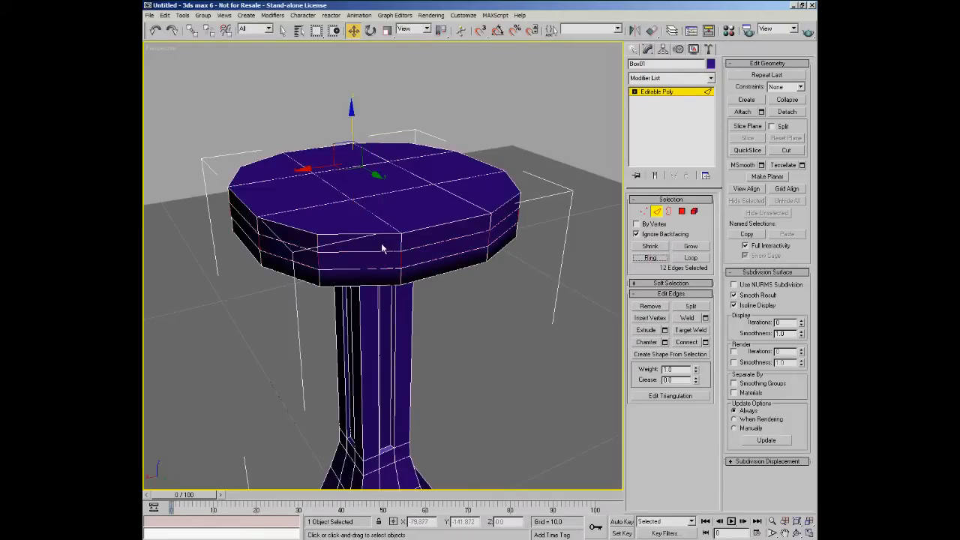
pyautogui.click(387, 31)
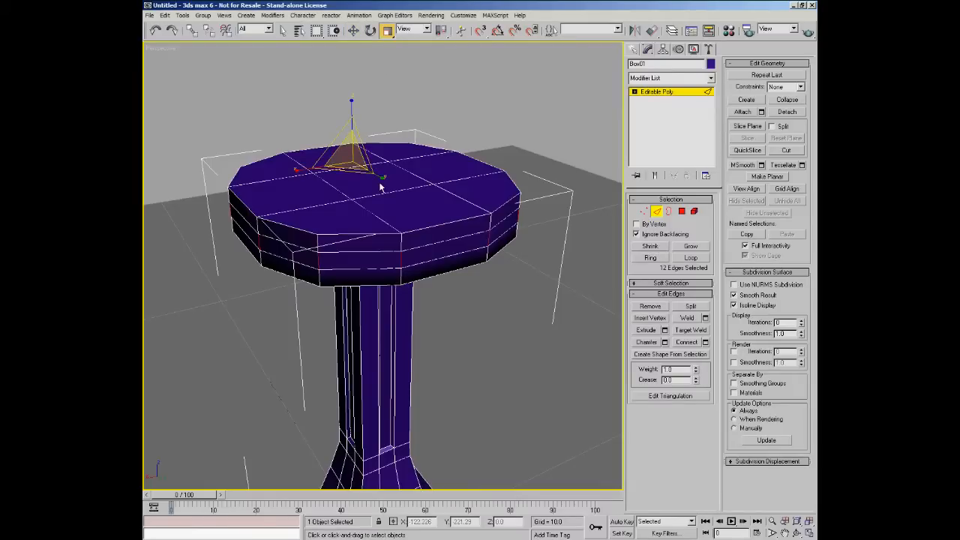
pyautogui.moveTo(420, 139)
pyautogui.keyDown('alt'); pyautogui.mouseDown(button='middle')
pyautogui.moveTo(403, 191)
pyautogui.moveTo(422, 139)
pyautogui.mouseUp(button='middle'); pyautogui.keyUp('alt')
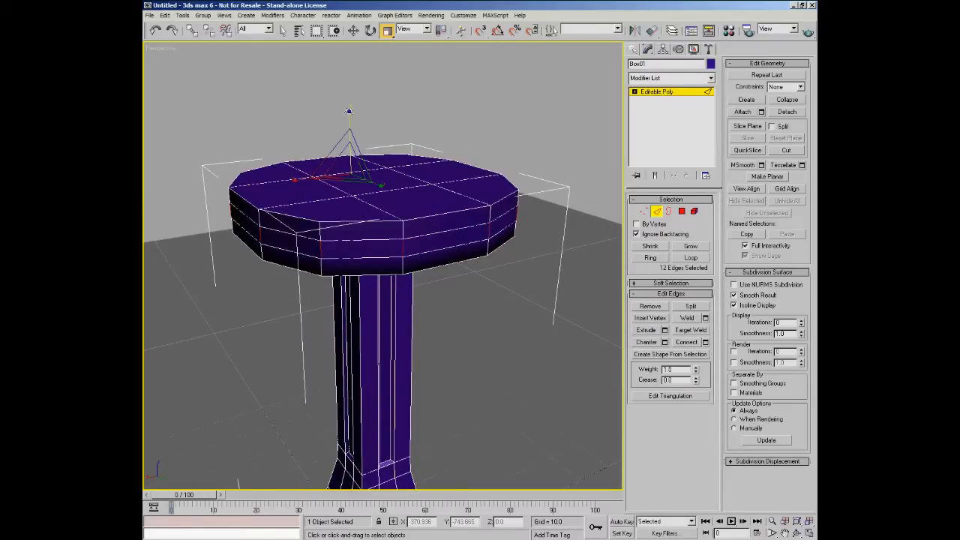
pyautogui.moveTo(348, 111); pyautogui.dragTo(356, 66)
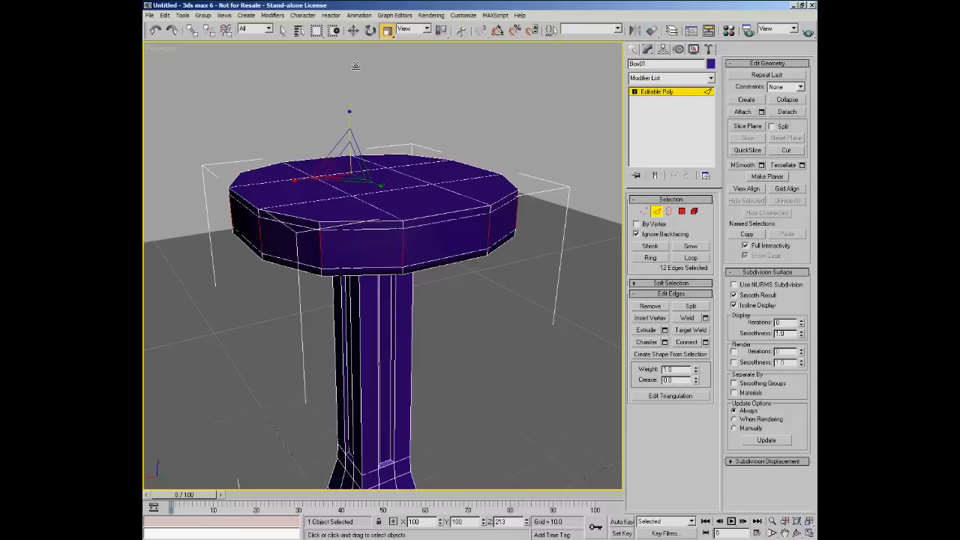
# Step: Using the selection center as pivot, scale the slab's middle edge ring uniformly to 104%, and stretch it to 116% along Z
pyautogui.keyDown('alt'); pyautogui.moveTo(422, 142); pyautogui.dragTo(432, 91, button='middle'); pyautogui.keyUp('alt')
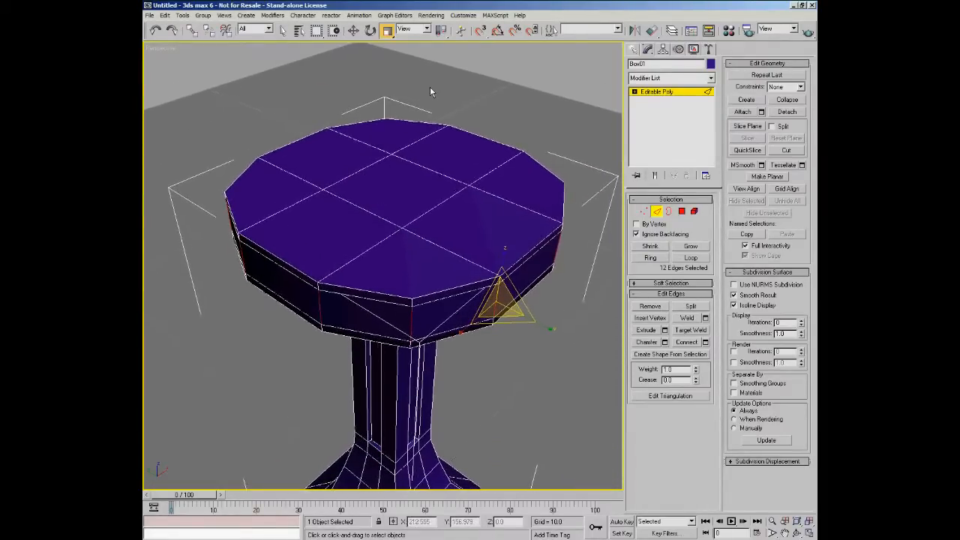
pyautogui.click(443, 33)
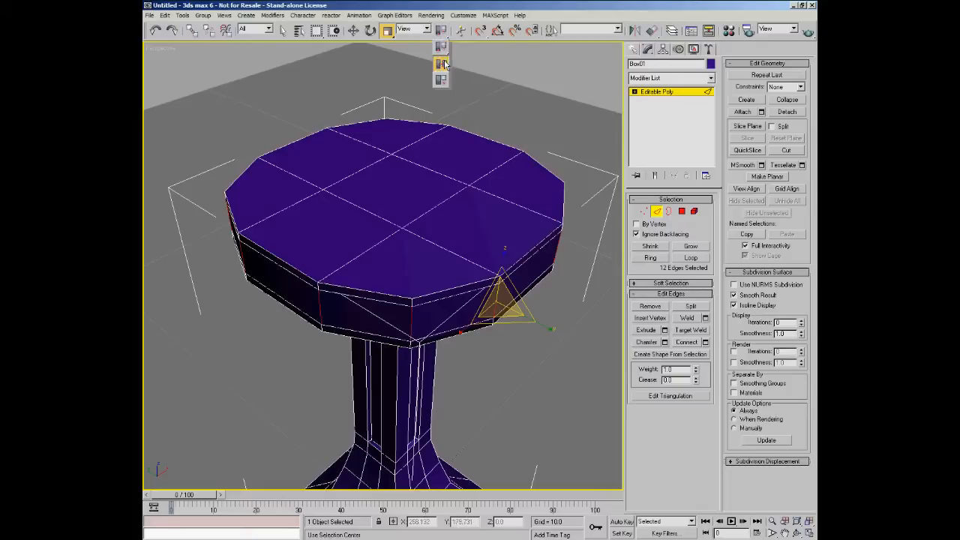
pyautogui.click(442, 65)
pyautogui.keyDown('alt'); pyautogui.moveTo(375, 175); pyautogui.dragTo(518, 161, button='middle'); pyautogui.keyUp('alt')
pyautogui.moveTo(378, 175); pyautogui.dragTo(380, 172)
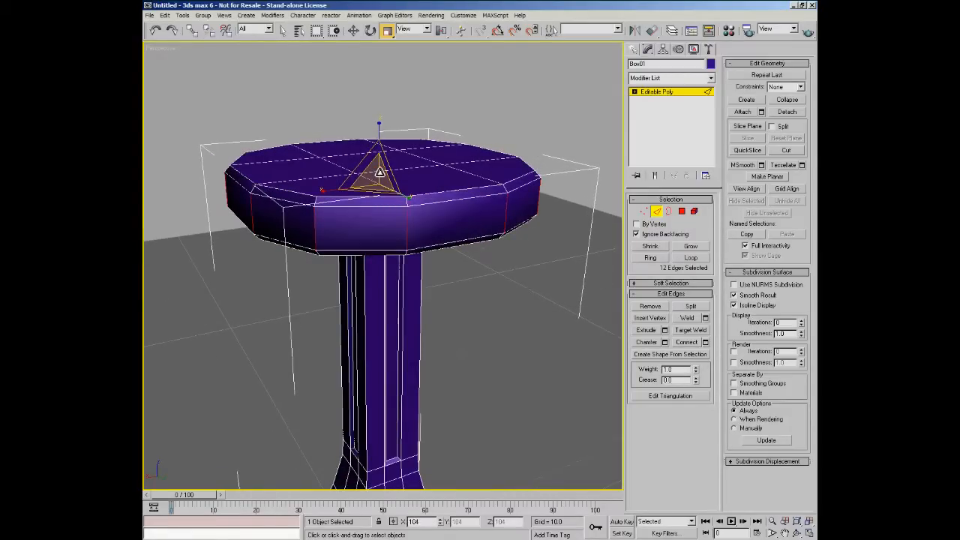
pyautogui.moveTo(381, 125); pyautogui.dragTo(380, 121)
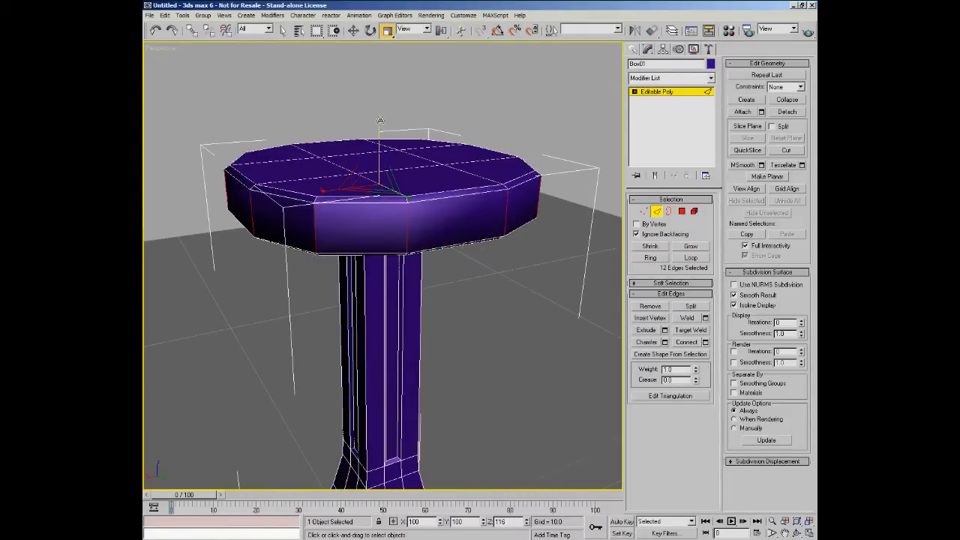
# Step: Switch to vertex editing with the Move tool and select the eight middle rim vertices on two sides of the flared base
pyautogui.keyDown('alt'); pyautogui.moveTo(381, 120); pyautogui.dragTo(388, 242, button='middle'); pyautogui.keyUp('alt')
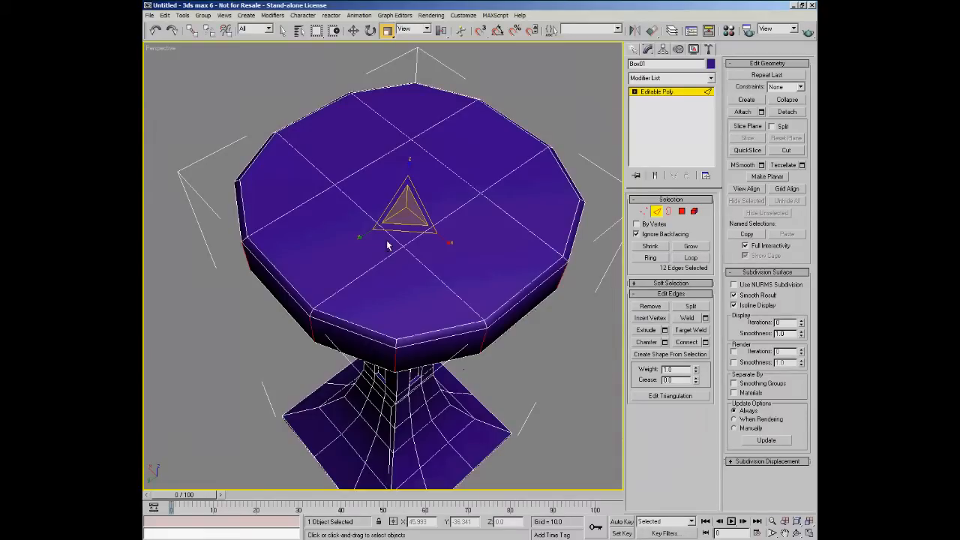
pyautogui.keyDown('alt'); pyautogui.moveTo(385, 300); pyautogui.dragTo(415, 270, button='middle'); pyautogui.keyUp('alt')
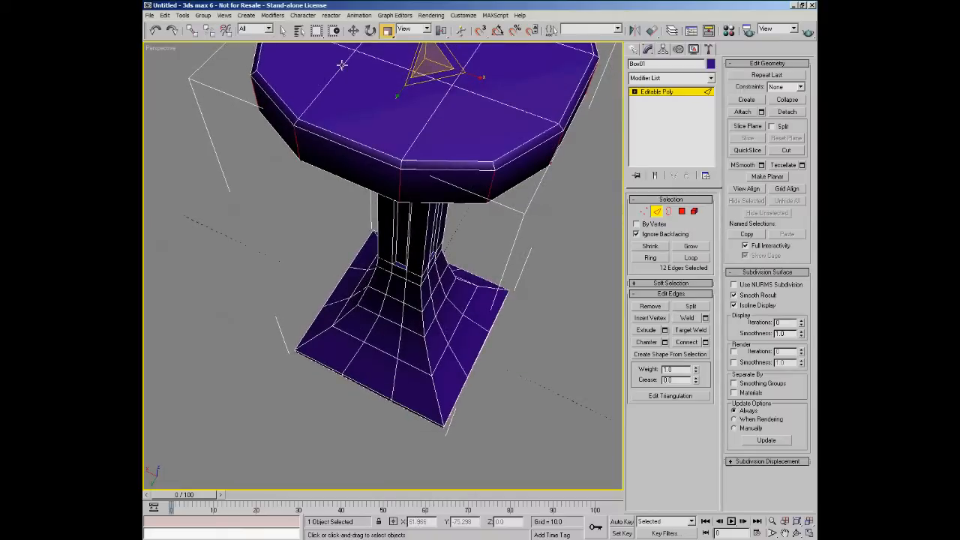
pyautogui.click(353, 30)
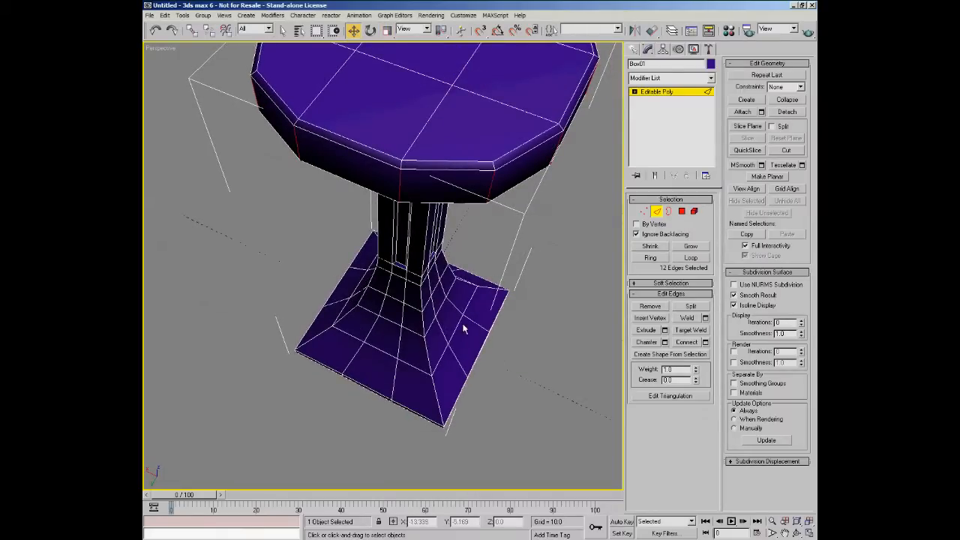
pyautogui.click(644, 211)
pyautogui.keyDown('alt'); pyautogui.moveTo(484, 387); pyautogui.dragTo(348, 325, button='middle'); pyautogui.keyUp('alt')
pyautogui.keyDown('ctrl'); pyautogui.moveTo(412, 257); pyautogui.dragTo(378, 332); pyautogui.keyUp('ctrl')
pyautogui.keyDown('alt'); pyautogui.moveTo(472, 318); pyautogui.dragTo(180, 312, button='middle'); pyautogui.keyUp('alt')
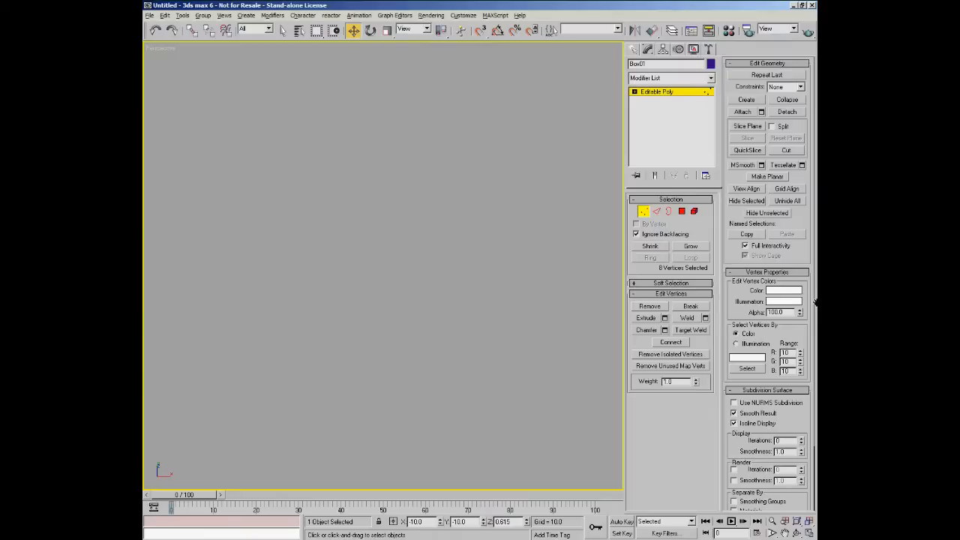
# Step: Bring the base back into view and add the middle rim vertices of its two remaining sides to the vertex selection
pyautogui.press('alt')
pyautogui.press('t')
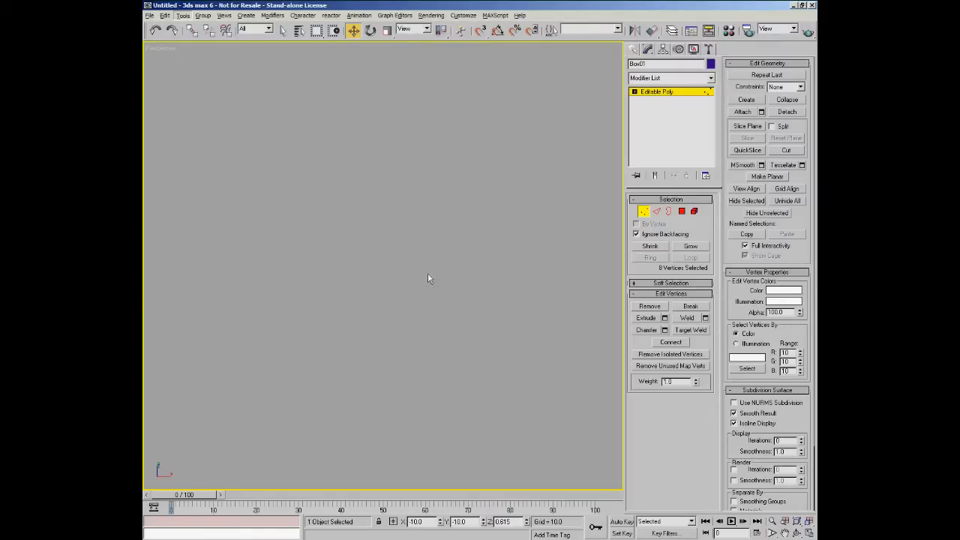
pyautogui.click(643, 213)
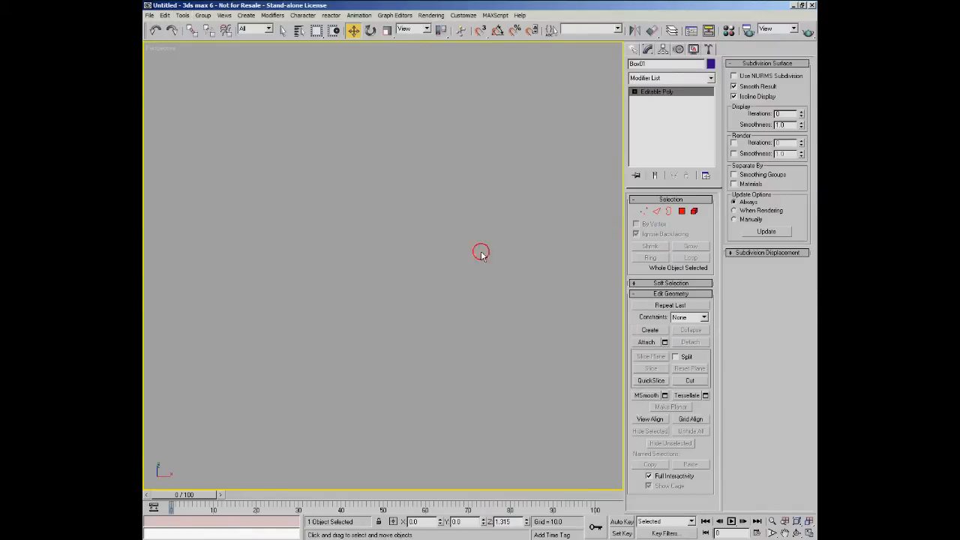
pyautogui.keyDown('alt'); pyautogui.moveTo(473, 296); pyautogui.dragTo(409, 277, button='middle'); pyautogui.keyUp('alt')
pyautogui.scroll(5, 409, 277)
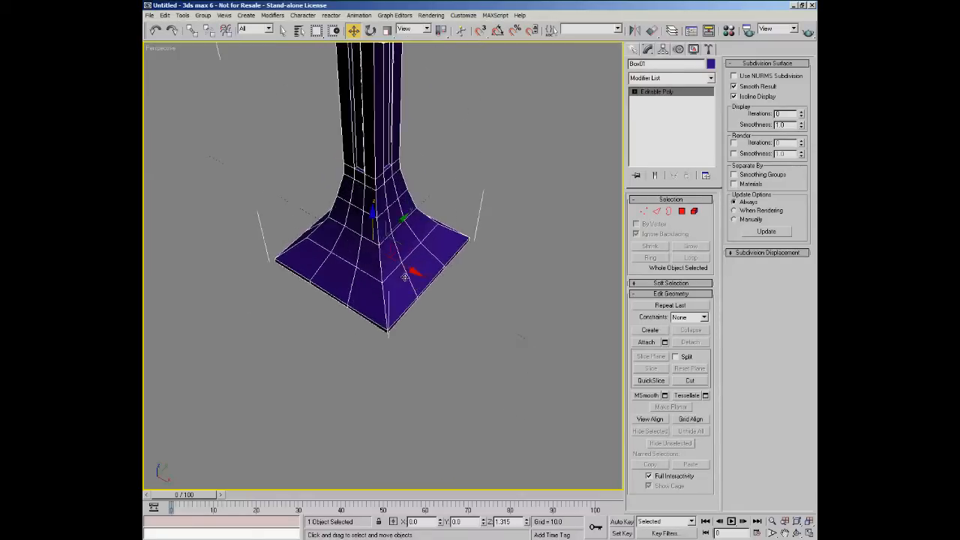
pyautogui.click(644, 212)
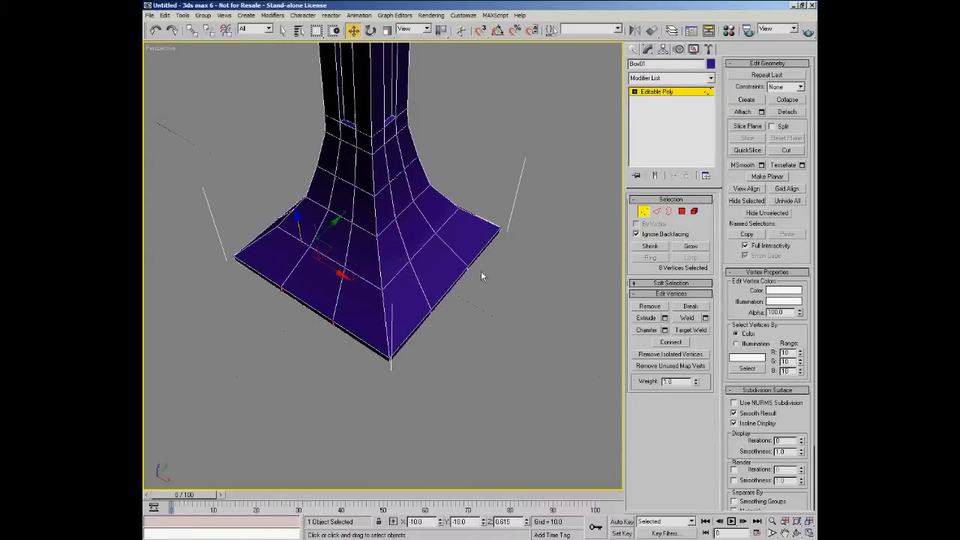
pyautogui.moveTo(481, 270)
pyautogui.keyDown('alt'); pyautogui.mouseDown(button='middle')
pyautogui.moveTo(468, 281)
pyautogui.moveTo(478, 283)
pyautogui.mouseUp(button='middle'); pyautogui.keyUp('alt')
pyautogui.keyDown('ctrl'); pyautogui.moveTo(457, 248); pyautogui.dragTo(418, 308); pyautogui.keyUp('ctrl')
pyautogui.moveTo(433, 313)
pyautogui.keyDown('alt'); pyautogui.mouseDown(button='middle')
pyautogui.moveTo(461, 296)
pyautogui.moveTo(383, 303)
pyautogui.moveTo(426, 303)
pyautogui.mouseUp(button='middle'); pyautogui.keyUp('alt')
pyautogui.moveTo(489, 301); pyautogui.dragTo(377, 317, button='middle')
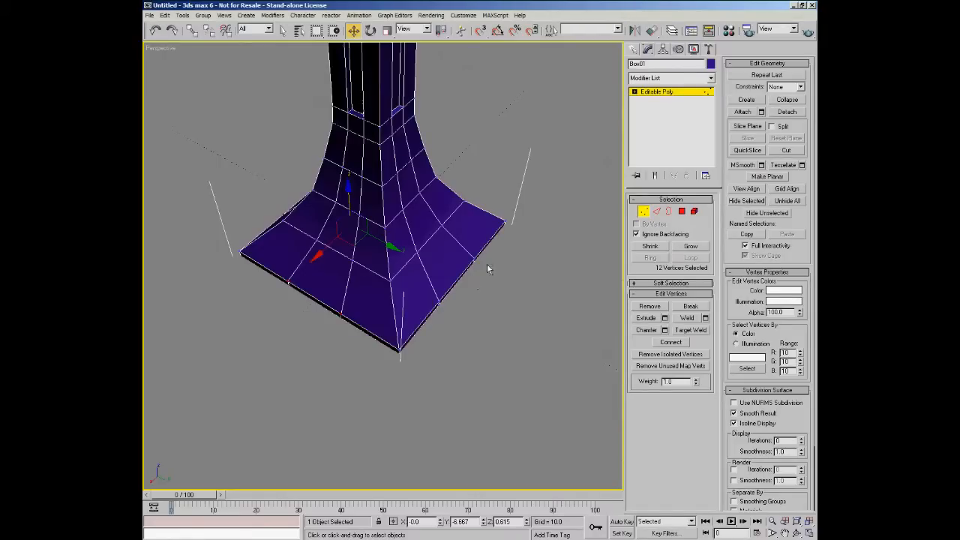
pyautogui.keyDown('ctrl'); pyautogui.moveTo(488, 257); pyautogui.dragTo(464, 283); pyautogui.keyUp('ctrl')
pyautogui.keyDown('ctrl'); pyautogui.moveTo(449, 324); pyautogui.dragTo(450, 323); pyautogui.keyUp('ctrl')
pyautogui.moveTo(435, 313)
pyautogui.keyDown('alt'); pyautogui.mouseDown(button='middle')
pyautogui.moveTo(451, 284)
pyautogui.moveTo(419, 312)
pyautogui.moveTo(500, 294)
pyautogui.mouseUp(button='middle'); pyautogui.keyUp('alt')
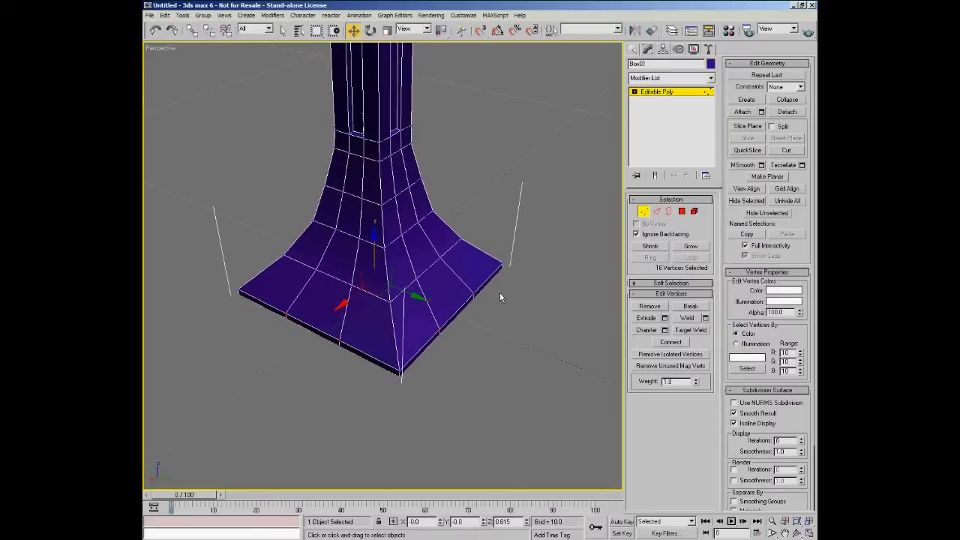
# Step: Scale the sixteen selected rim vertices inward to 84% in X and Y, using wireframe display
pyautogui.press('F3')
pyautogui.moveTo(443, 334)
pyautogui.keyDown('alt'); pyautogui.mouseDown(button='middle')
pyautogui.moveTo(431, 315)
pyautogui.moveTo(422, 332)
pyautogui.moveTo(388, 313)
pyautogui.moveTo(440, 305)
pyautogui.moveTo(392, 285)
pyautogui.moveTo(419, 309)
pyautogui.moveTo(368, 313)
pyautogui.moveTo(343, 287)
pyautogui.moveTo(369, 284)
pyautogui.moveTo(436, 329)
pyautogui.mouseUp(button='middle'); pyautogui.keyUp('alt')
pyautogui.press('r')
pyautogui.keyDown('alt'); pyautogui.moveTo(356, 255); pyautogui.dragTo(422, 290, button='middle'); pyautogui.keyUp('alt')
pyautogui.moveTo(393, 256)
pyautogui.mouseDown()
pyautogui.moveTo(405, 267)
pyautogui.moveTo(408, 248)
pyautogui.mouseUp()
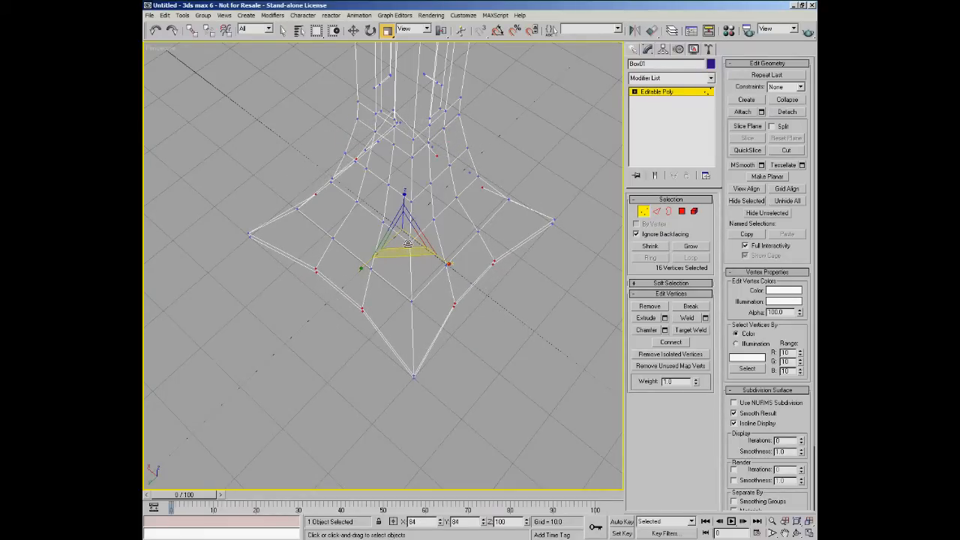
# Step: Finish the inward scaling of the base's rim vertices at 84% in X and Y and leave vertex editing
pyautogui.moveTo(408, 243); pyautogui.dragTo(407, 244)
pyautogui.keyDown('alt'); pyautogui.moveTo(392, 323); pyautogui.dragTo(412, 270, button='middle'); pyautogui.keyUp('alt')
pyautogui.click(644, 211)
pyautogui.scroll(-5, 481, 238)
pyautogui.keyDown('alt'); pyautogui.moveTo(450, 272); pyautogui.dragTo(402, 274, button='middle'); pyautogui.keyUp('alt')
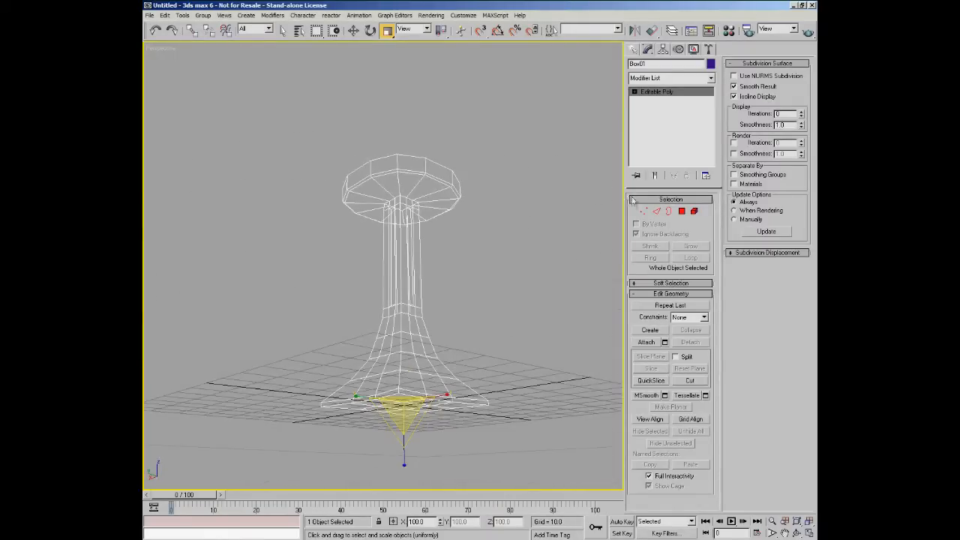
# Step: Select the 32 vertices of the column's top rings just beneath the slab in vertex editing
pyautogui.keyDown('alt'); pyautogui.moveTo(531, 232); pyautogui.dragTo(450, 255, button='middle'); pyautogui.keyUp('alt')
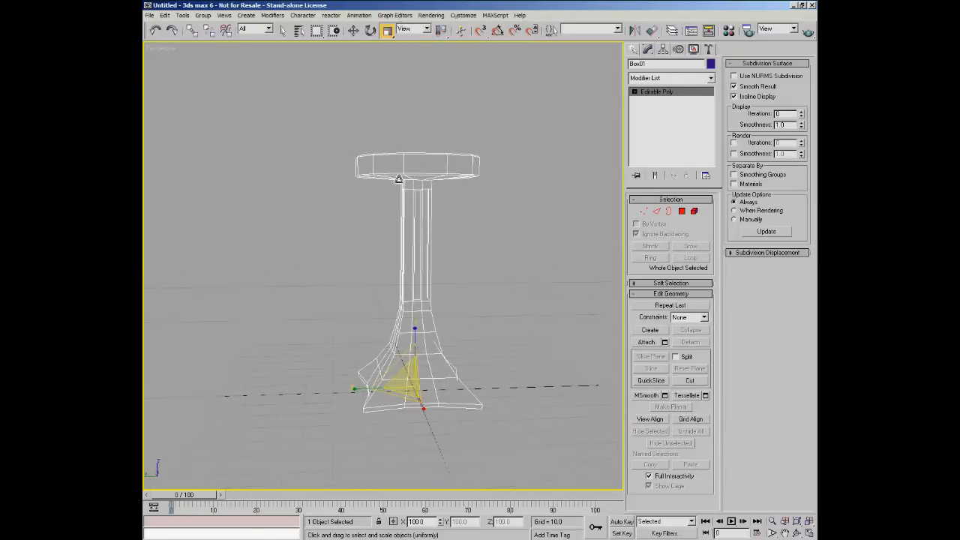
pyautogui.click(643, 211)
pyautogui.moveTo(423, 225); pyautogui.dragTo(420, 244, button='middle')
pyautogui.scroll(4, 419, 249)
pyautogui.moveTo(470, 221); pyautogui.dragTo(432, 259, button='middle')
pyautogui.moveTo(372, 153); pyautogui.dragTo(477, 193)
pyautogui.keyDown('alt'); pyautogui.moveTo(437, 218); pyautogui.dragTo(406, 218, button='middle'); pyautogui.keyUp('alt')
pyautogui.keyDown('ctrl'); pyautogui.moveTo(407, 216); pyautogui.dragTo(294, 156); pyautogui.keyUp('ctrl')
pyautogui.keyDown('alt'); pyautogui.moveTo(312, 211); pyautogui.dragTo(392, 245, button='middle'); pyautogui.keyUp('alt')
# Step: Lower the selected column-top vertices along Z to about 70.18, away from the slab
pyautogui.press('w')
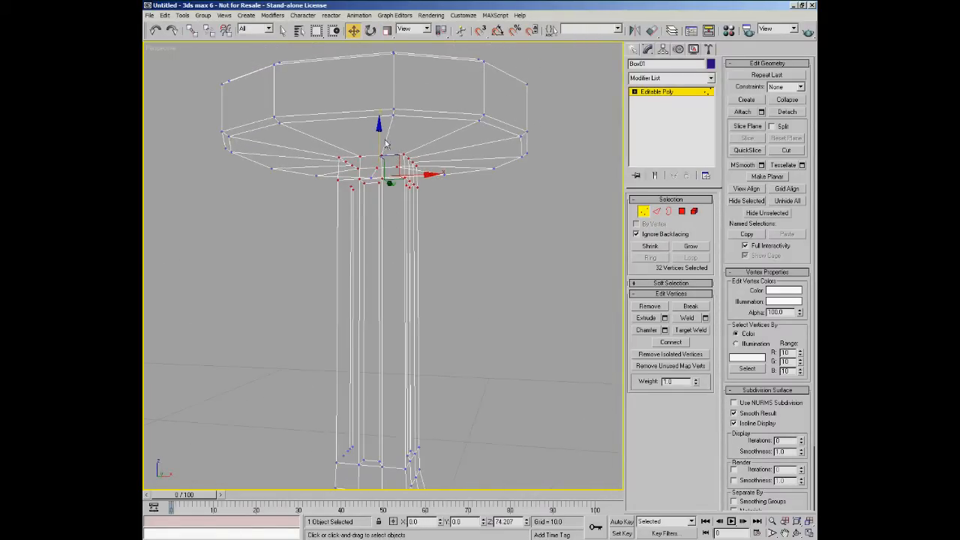
pyautogui.moveTo(381, 132); pyautogui.dragTo(381, 153)
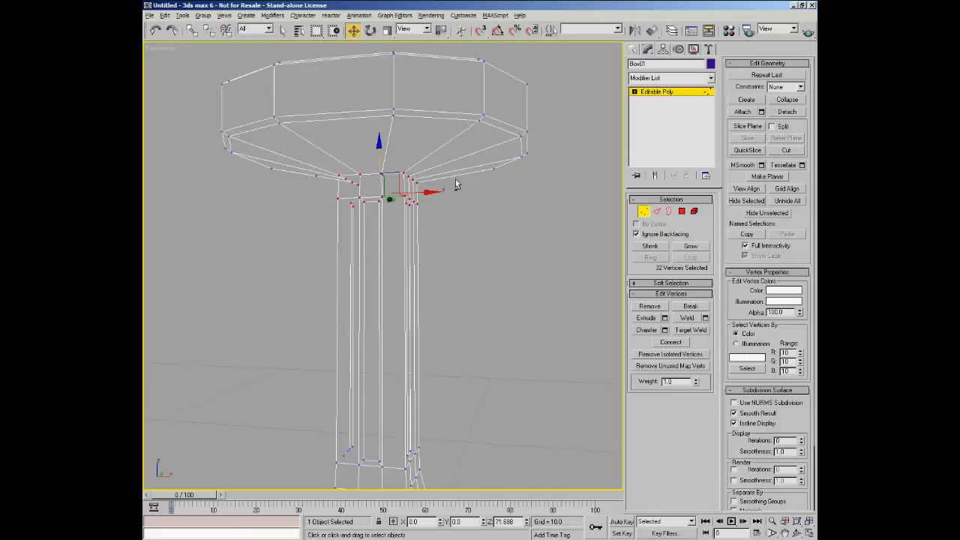
pyautogui.keyDown('alt'); pyautogui.moveTo(457, 184); pyautogui.dragTo(442, 193, button='middle'); pyautogui.keyUp('alt')
pyautogui.click(443, 256)
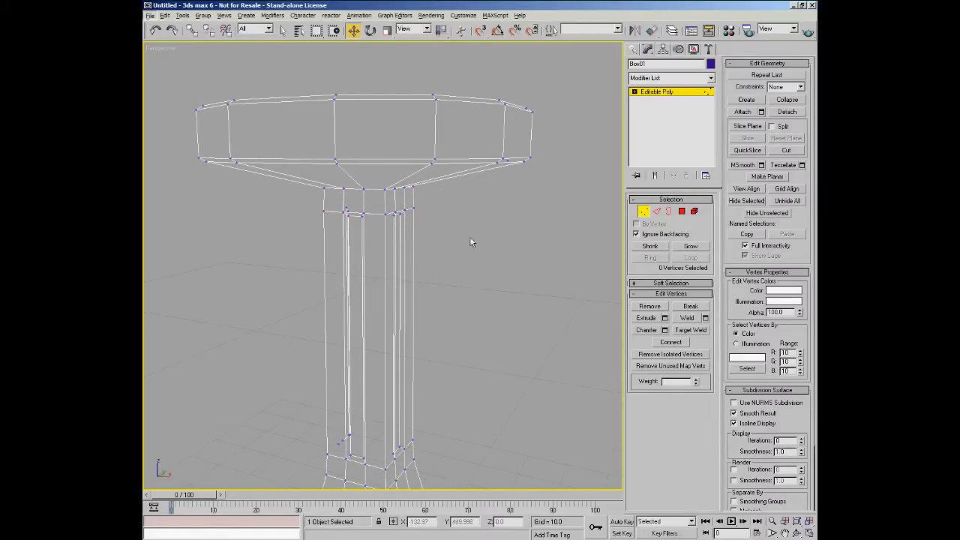
pyautogui.click(154, 30)
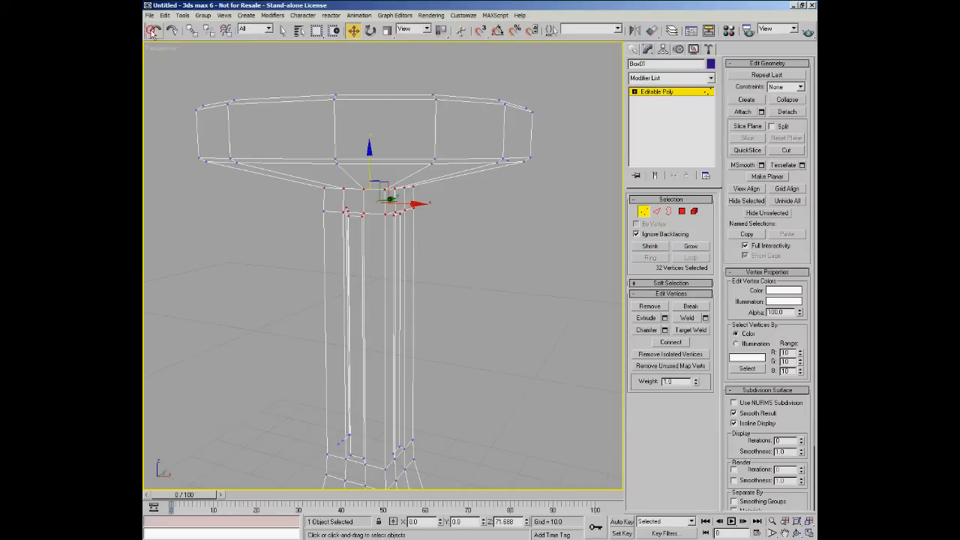
pyautogui.moveTo(369, 152); pyautogui.dragTo(370, 164)
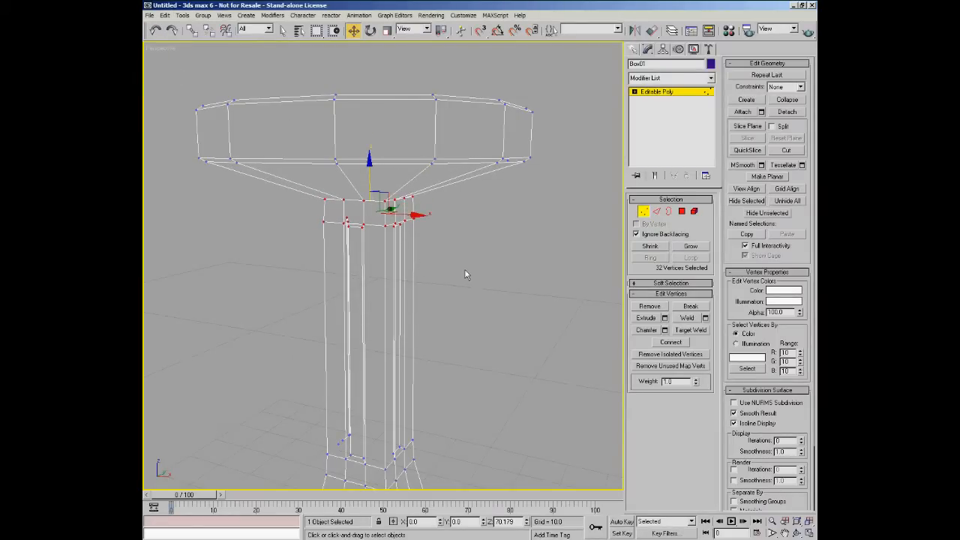
# Step: Select the ring of 12 sloping edges between the slab and the column and connect them with one segment
pyautogui.click(657, 211)
pyautogui.click(407, 182)
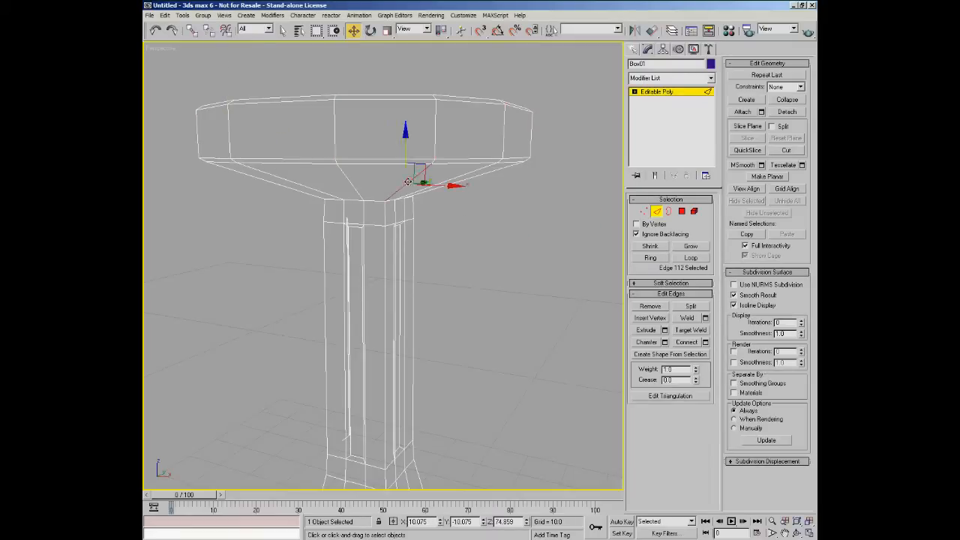
pyautogui.click(651, 258)
pyautogui.keyDown('alt'); pyautogui.moveTo(517, 315); pyautogui.dragTo(480, 289, button='middle'); pyautogui.keyUp('alt')
pyautogui.click(705, 342)
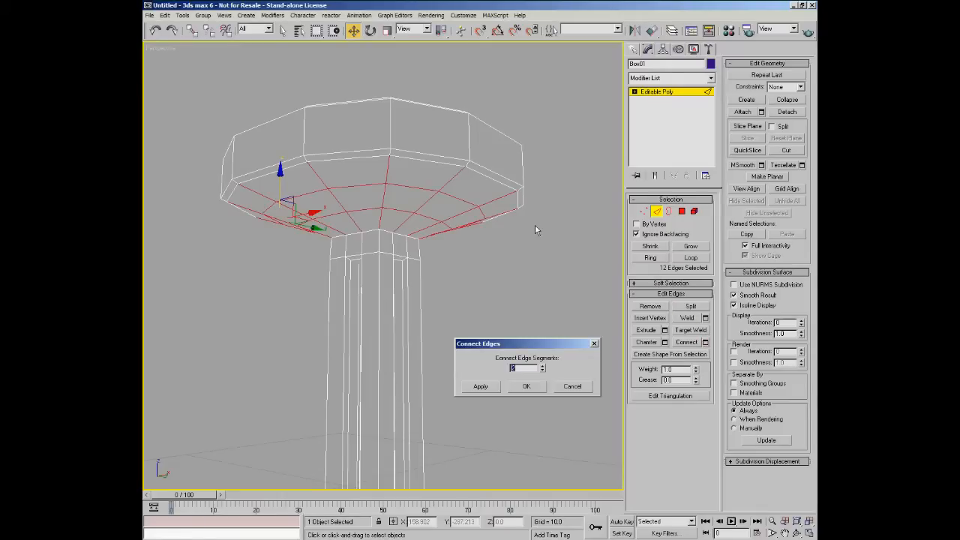
pyautogui.click(541, 366)
pyautogui.click(527, 386)
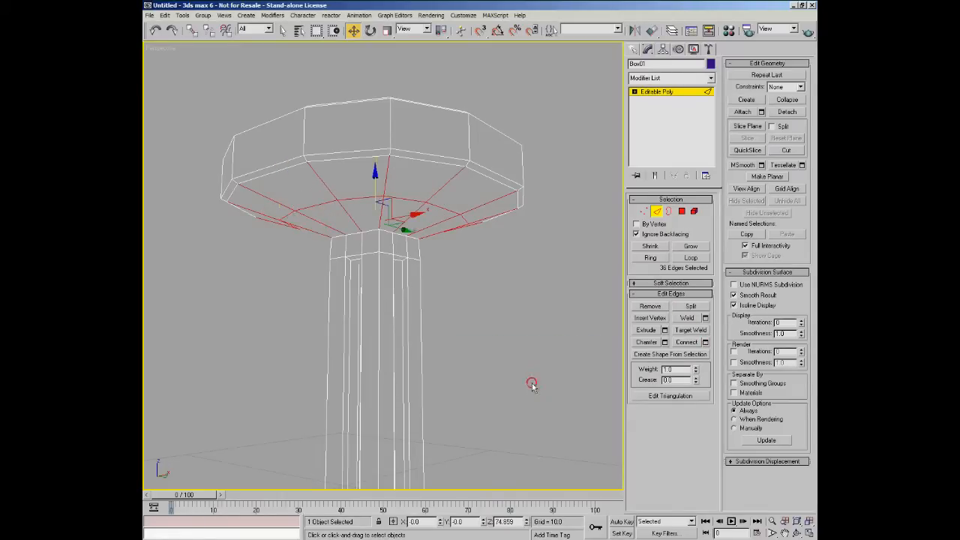
# Step: Select the new edge loop on the slab's sloping underside and raise it to about Z 75.63
pyautogui.click(461, 215)
pyautogui.click(691, 258)
pyautogui.keyDown('alt'); pyautogui.moveTo(455, 225); pyautogui.dragTo(440, 247, button='middle'); pyautogui.keyUp('alt')
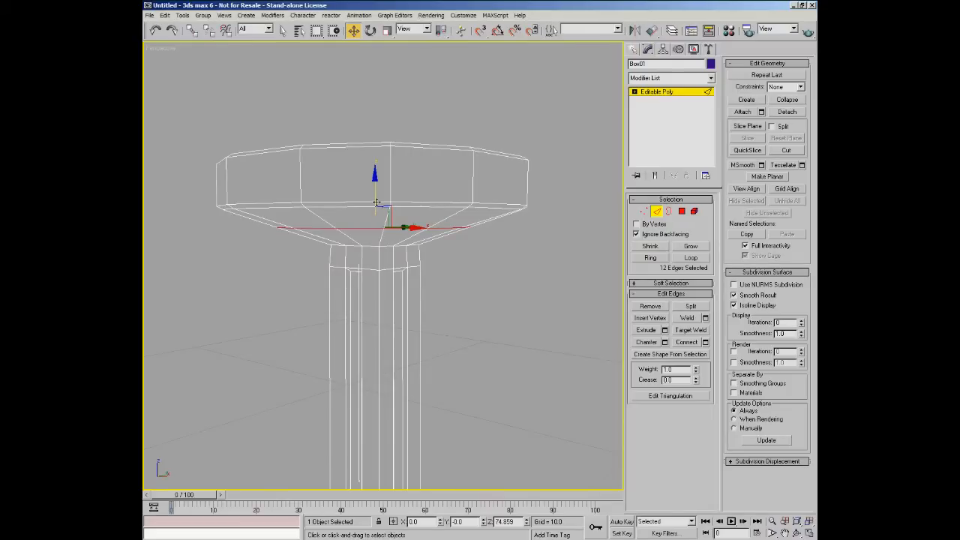
pyautogui.moveTo(374, 196); pyautogui.dragTo(376, 190)
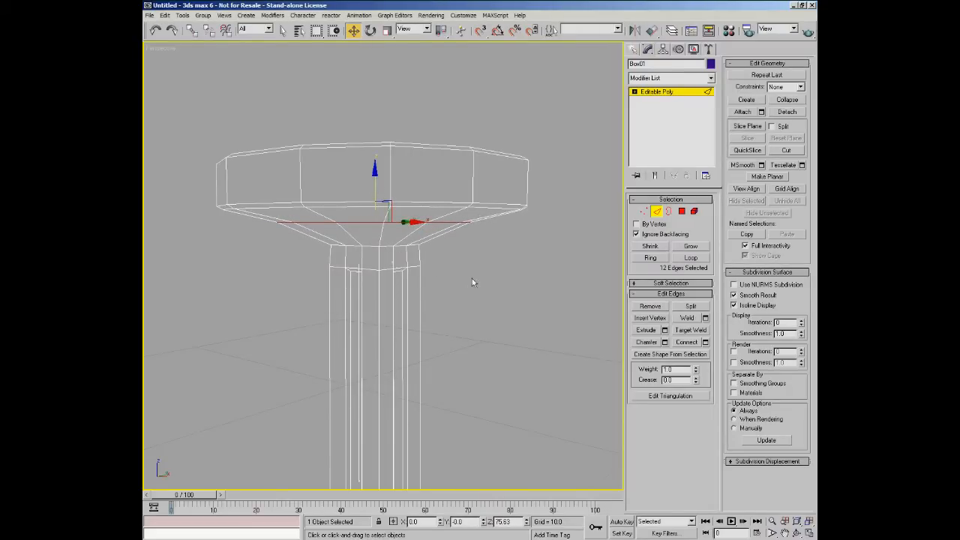
# Step: Scale the edge loop where the column meets the slab's underside uniformly to about 119%, and leave edge editing
pyautogui.keyDown('alt'); pyautogui.moveTo(447, 278); pyautogui.dragTo(367, 254, button='middle'); pyautogui.keyUp('alt')
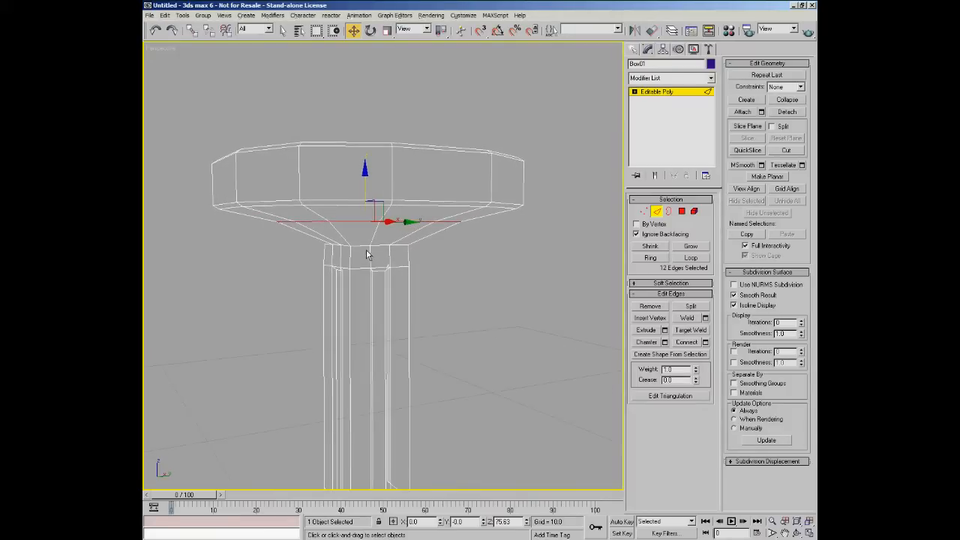
pyautogui.click(360, 246)
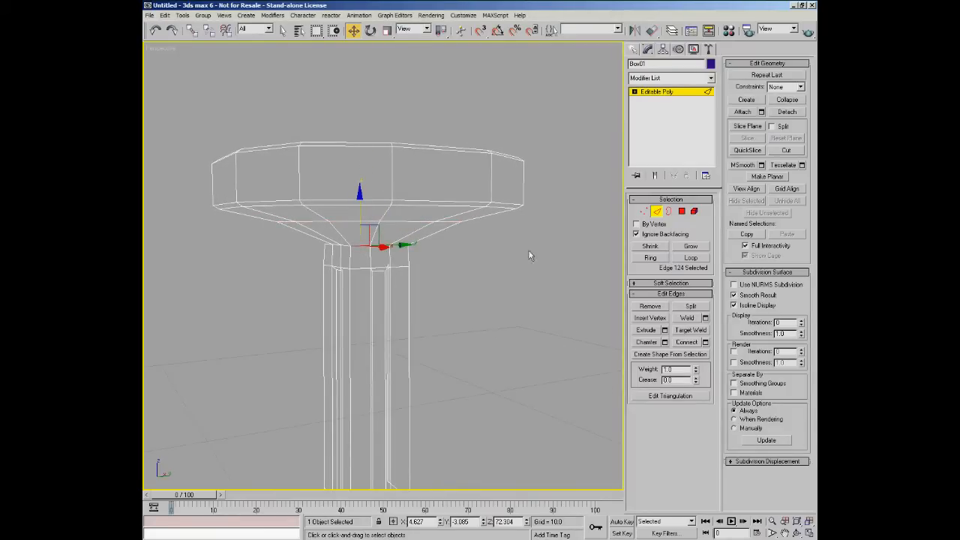
pyautogui.click(689, 258)
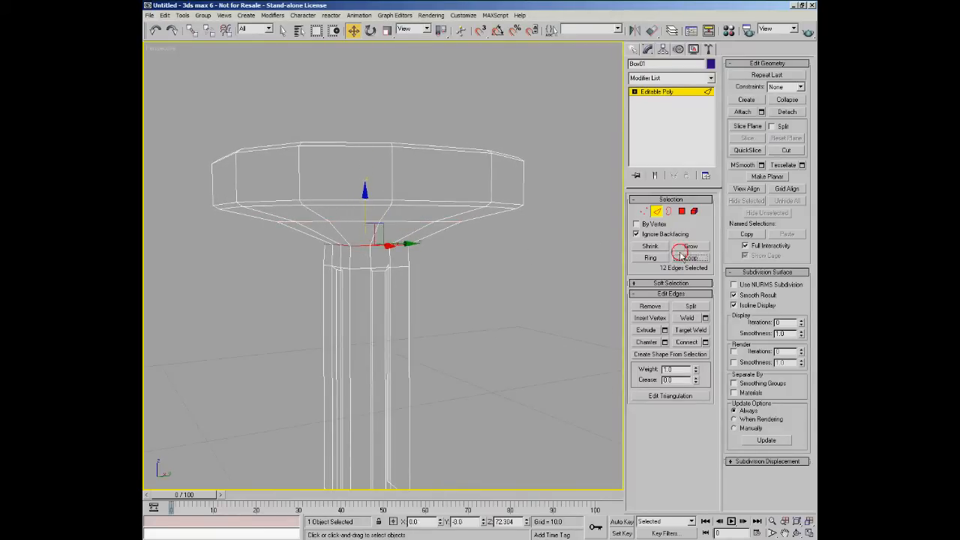
pyautogui.press('r')
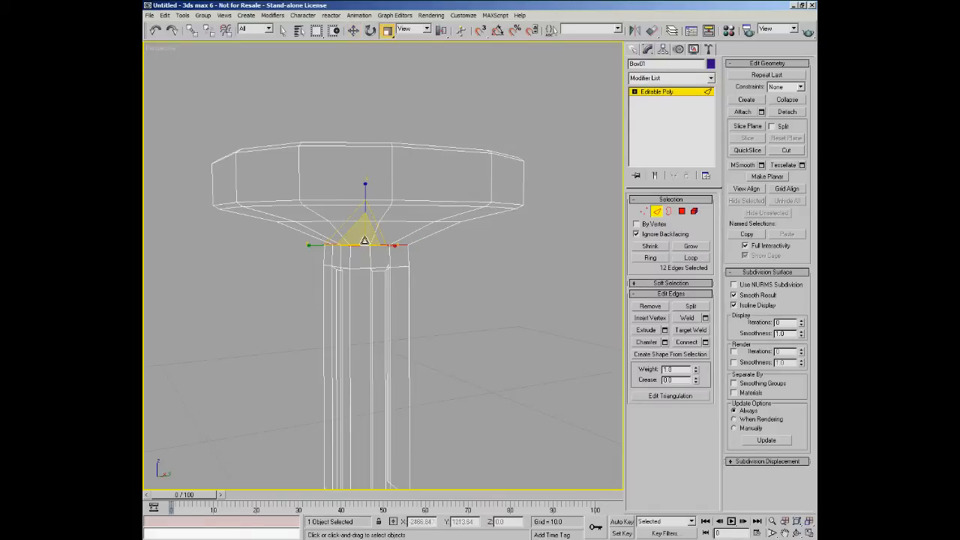
pyautogui.moveTo(365, 235); pyautogui.dragTo(363, 224)
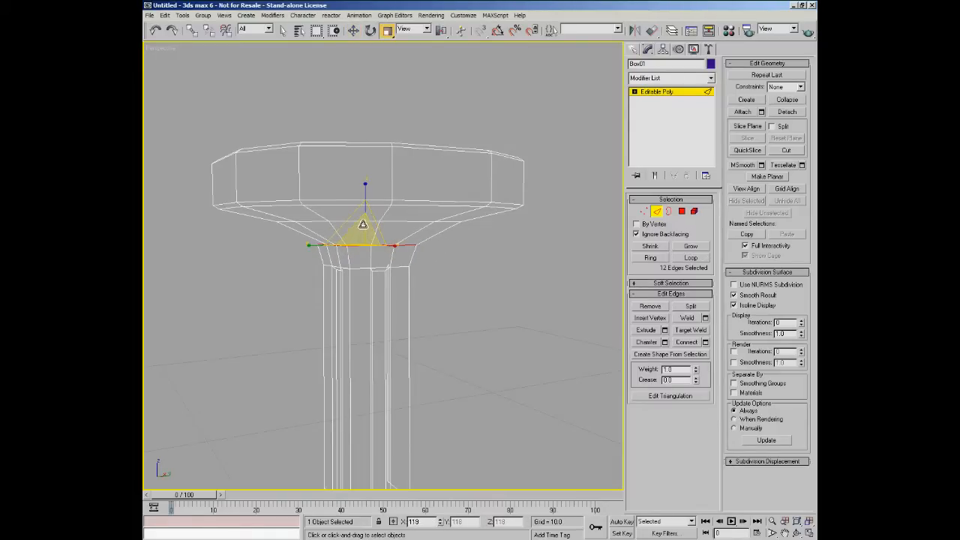
pyautogui.click(657, 211)
# Step: Hold the scene with the whole pedestal in view and switch the viewport to shaded display
pyautogui.keyDown('alt'); pyautogui.moveTo(559, 226); pyautogui.dragTo(453, 246, button='middle'); pyautogui.keyUp('alt')
pyautogui.scroll(-4, 429, 283)
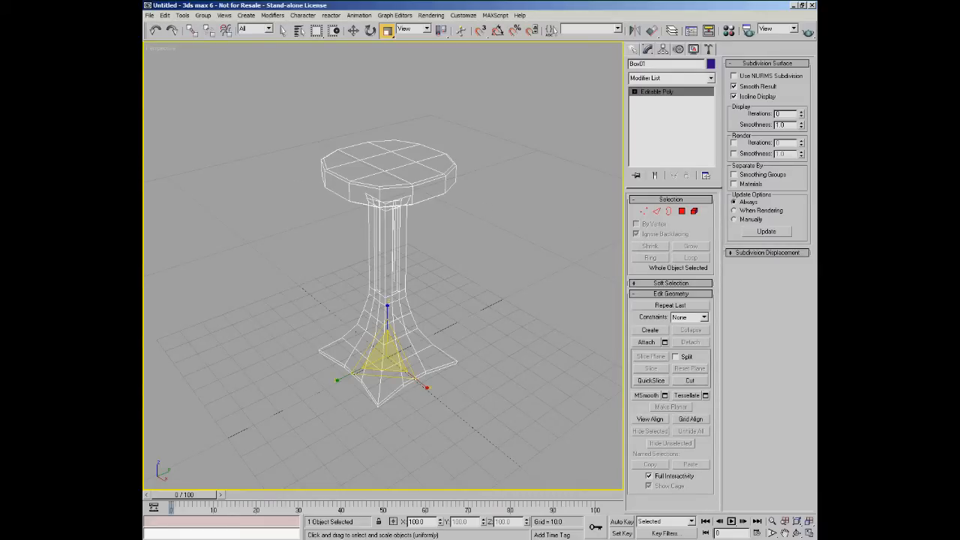
pyautogui.hotkey('ctrl', 'alt', 'h')
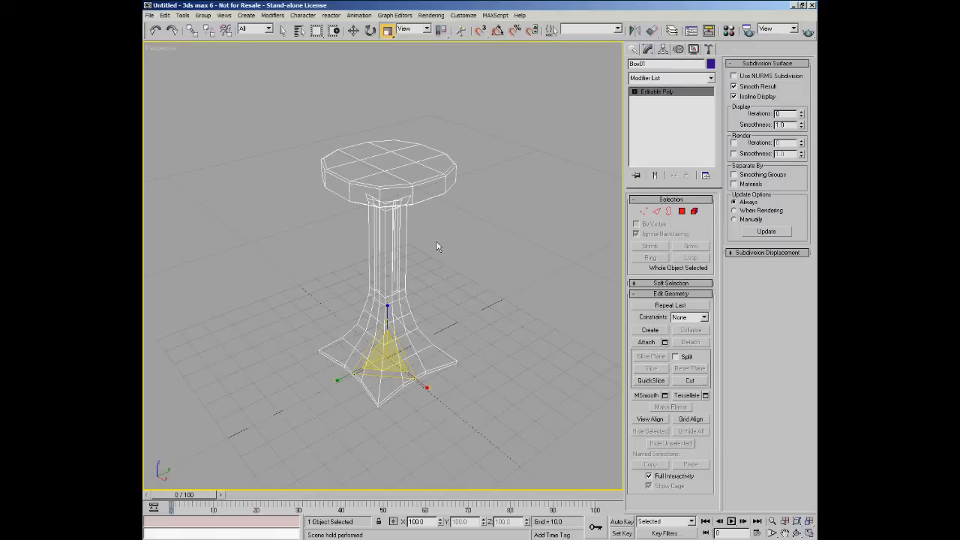
pyautogui.press('F3')
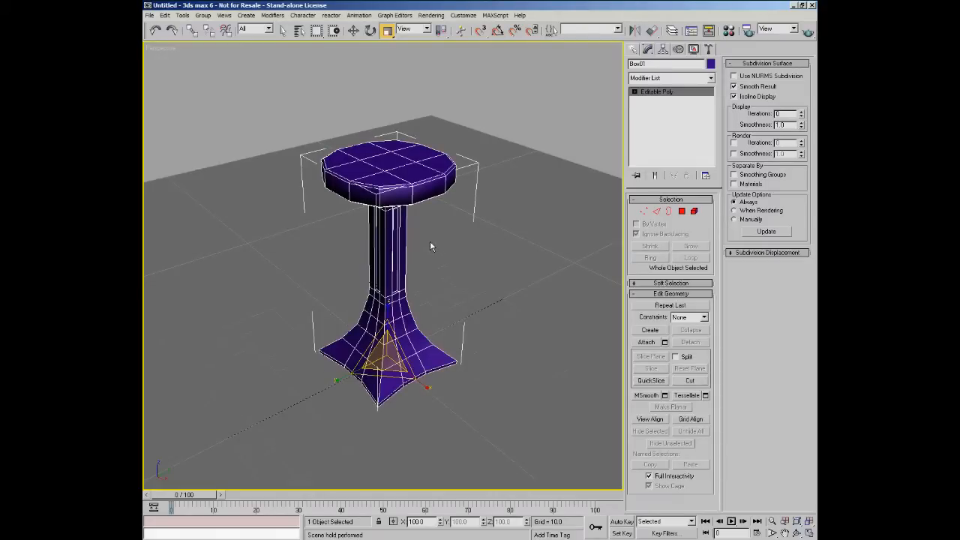
# Step: Inspect the shaded pedestal's slab, column and flared base from several angles and distances
pyautogui.press('w')
pyautogui.keyDown('alt'); pyautogui.moveTo(430, 246); pyautogui.dragTo(388, 319, button='middle'); pyautogui.keyUp('alt')
pyautogui.scroll(4, 388, 320)
pyautogui.keyDown('alt'); pyautogui.moveTo(410, 285); pyautogui.dragTo(471, 338, button='middle'); pyautogui.keyUp('alt')
pyautogui.scroll(3, 448, 331)
pyautogui.scroll(-3, 416, 314)
pyautogui.keyDown('alt'); pyautogui.moveTo(389, 354); pyautogui.dragTo(426, 291, button='middle'); pyautogui.keyUp('alt')
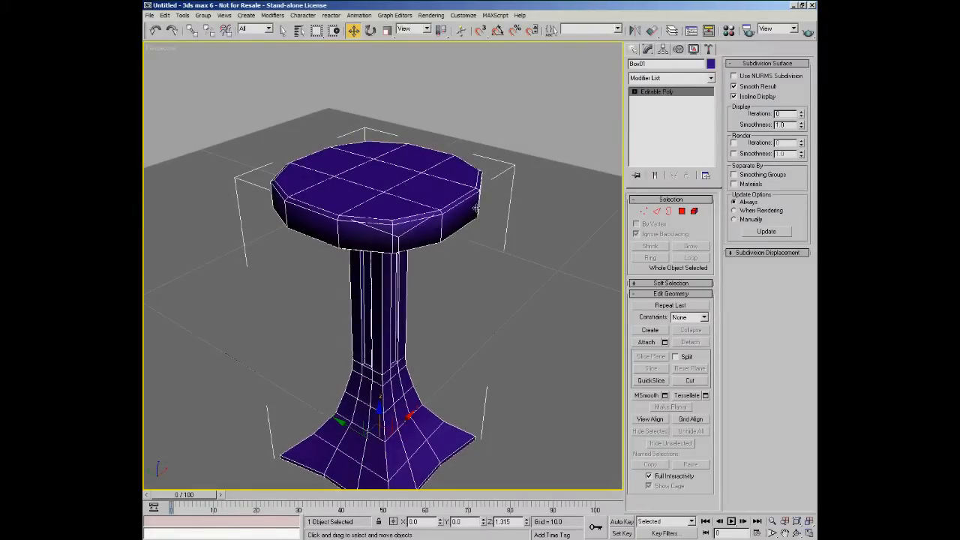
pyautogui.keyDown('alt'); pyautogui.moveTo(488, 261); pyautogui.dragTo(423, 308, button='middle'); pyautogui.keyUp('alt')
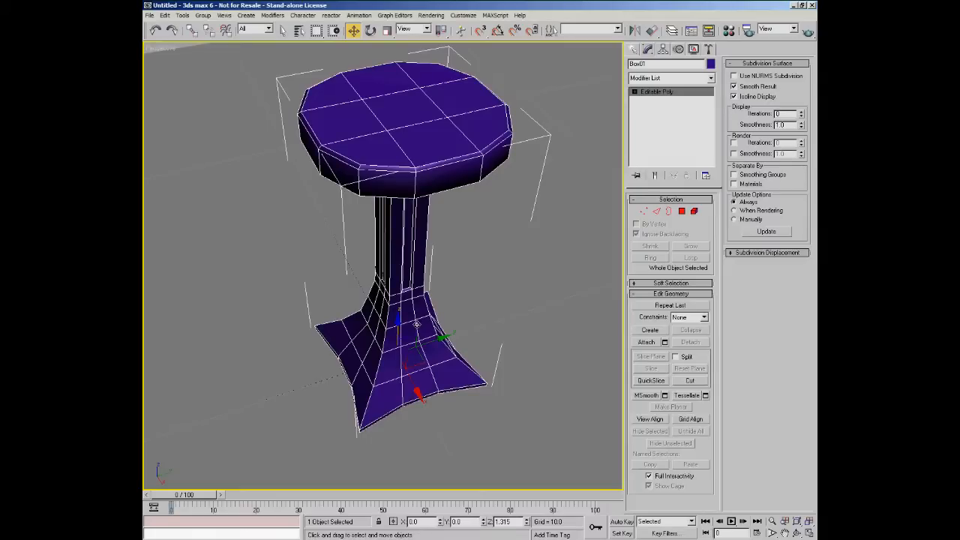
# Step: Switch to polygon editing and auto smooth the three selected slab polygons with a threshold of 18
pyautogui.click(682, 212)
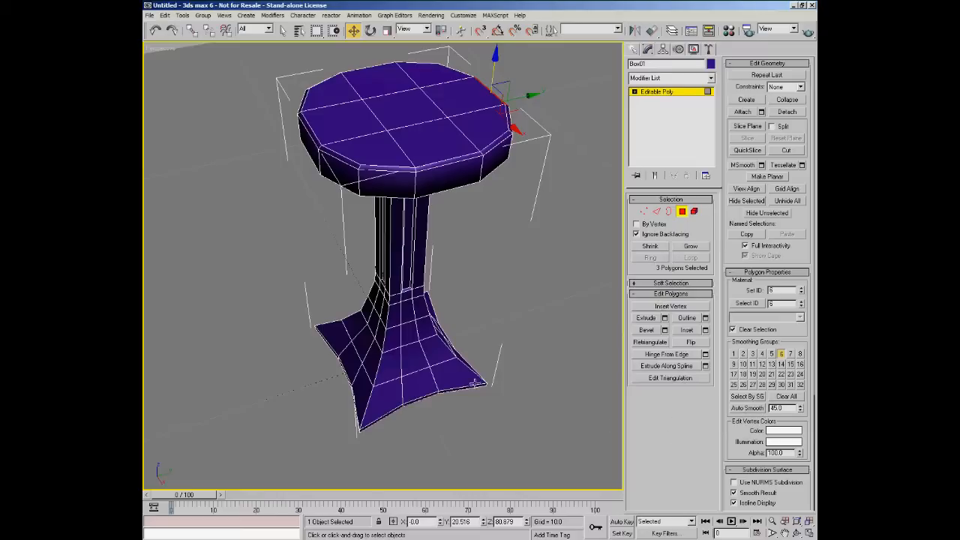
pyautogui.keyDown('alt'); pyautogui.moveTo(467, 375); pyautogui.dragTo(481, 361, button='middle'); pyautogui.keyUp('alt')
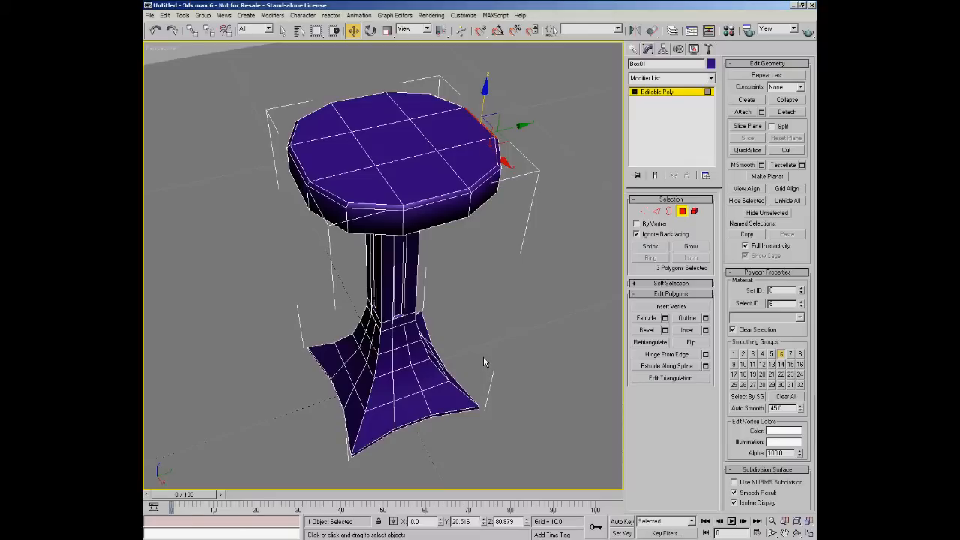
pyautogui.doubleClick(780, 408)
pyautogui.write('18')
pyautogui.click(749, 409)
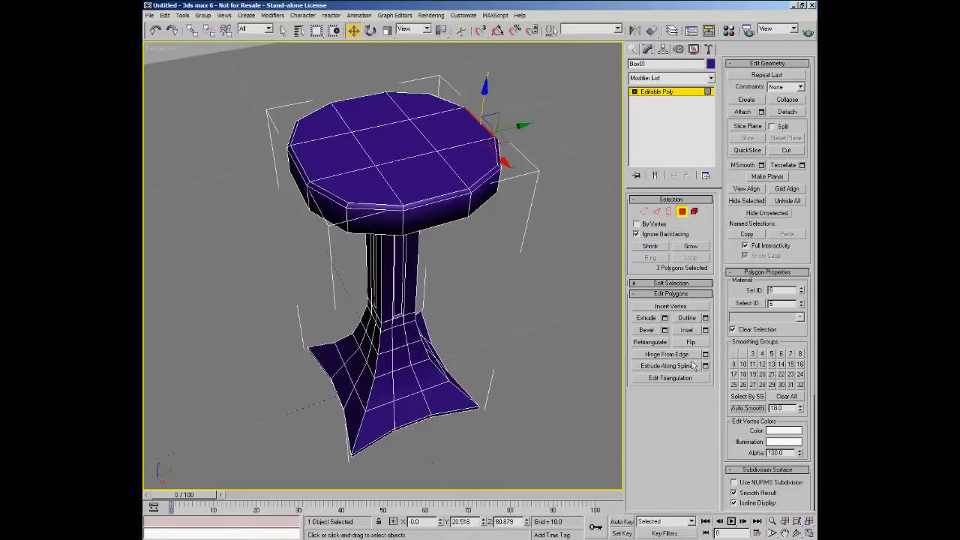